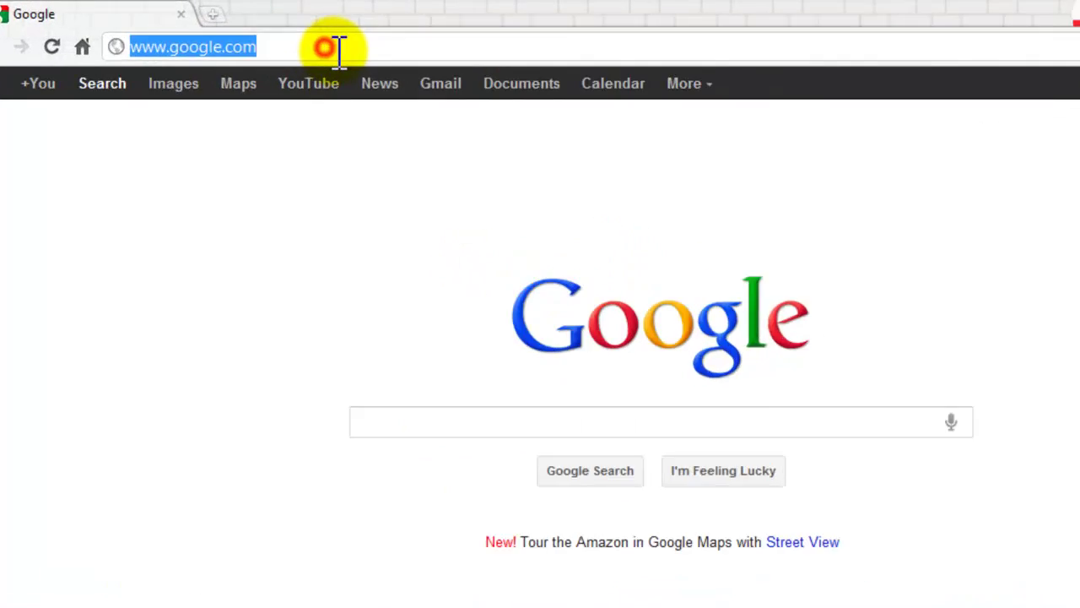
{"action": "type", "text": "www.corel.co"}
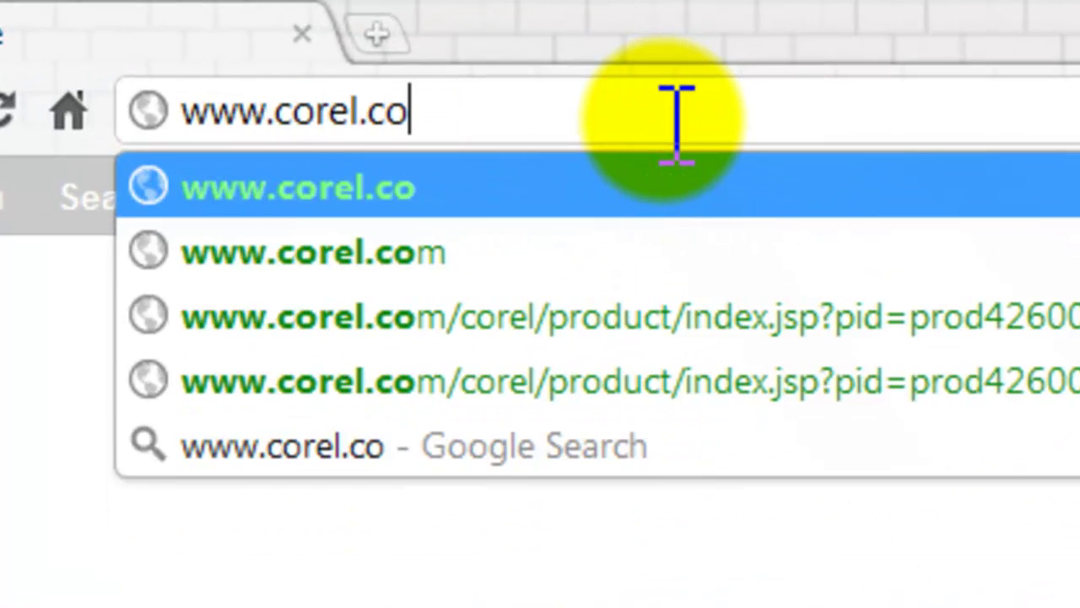
{"action": "type", "text": "m"}
{"action": "key", "text": "Return"}
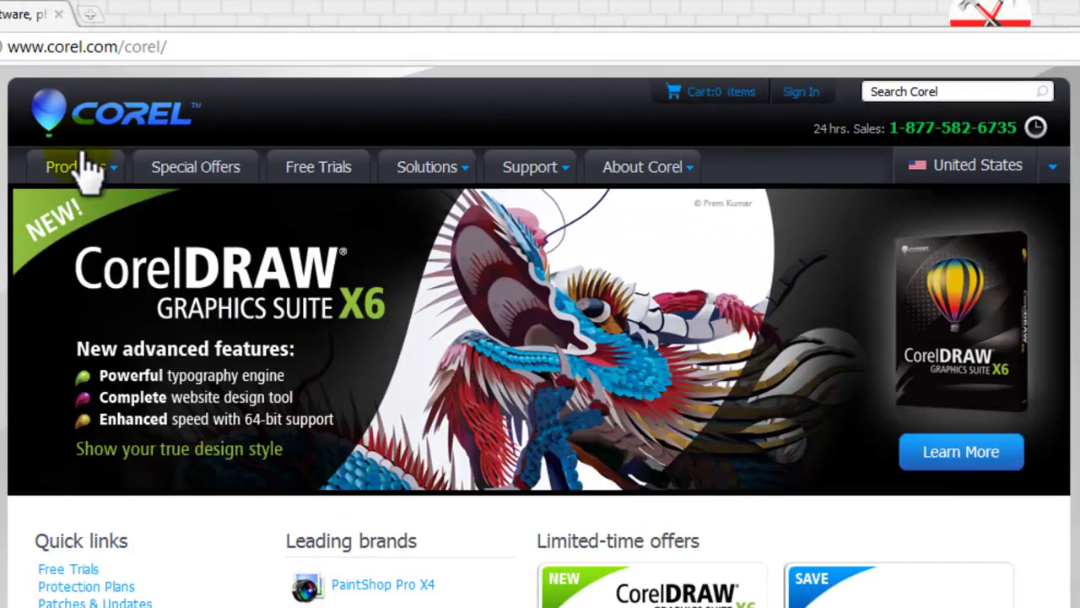
{"action": "mouse_move", "coordinate": [83, 164]}
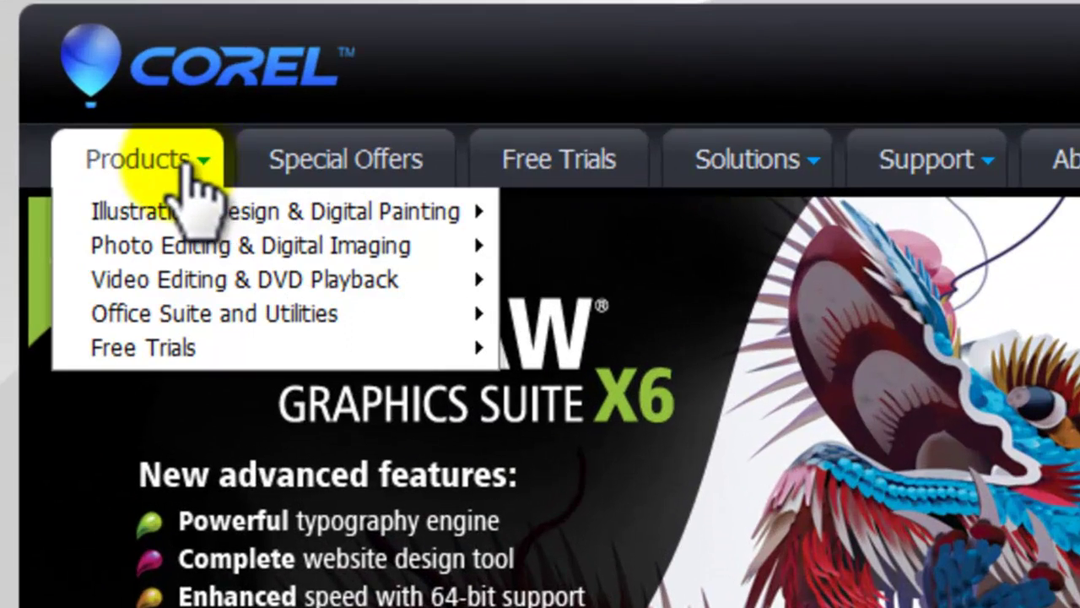
{"action": "mouse_move", "coordinate": [173, 199]}
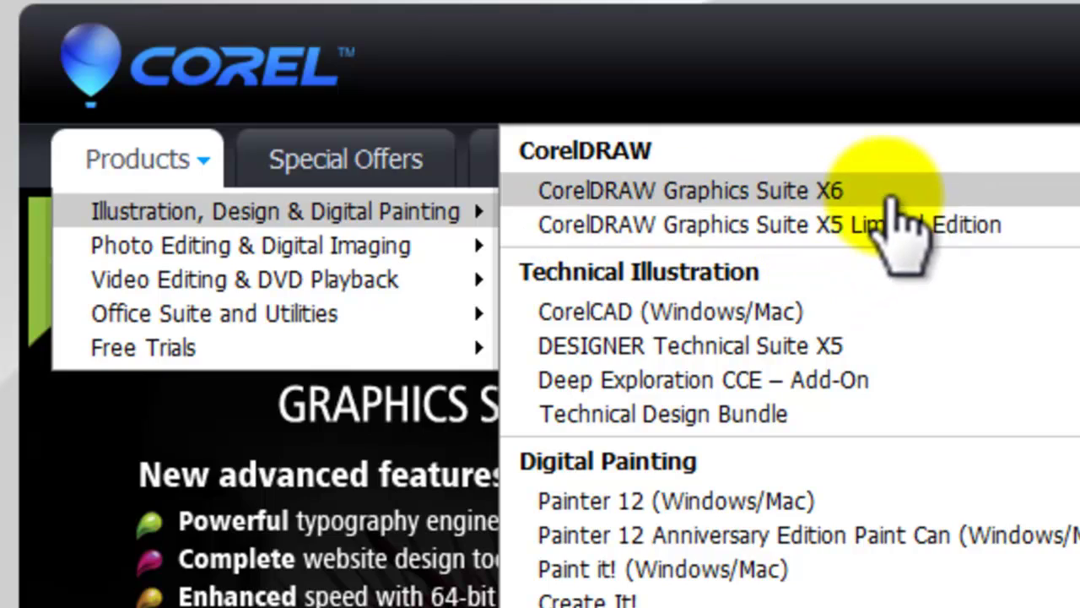
{"action": "left_click", "coordinate": [850, 188]}
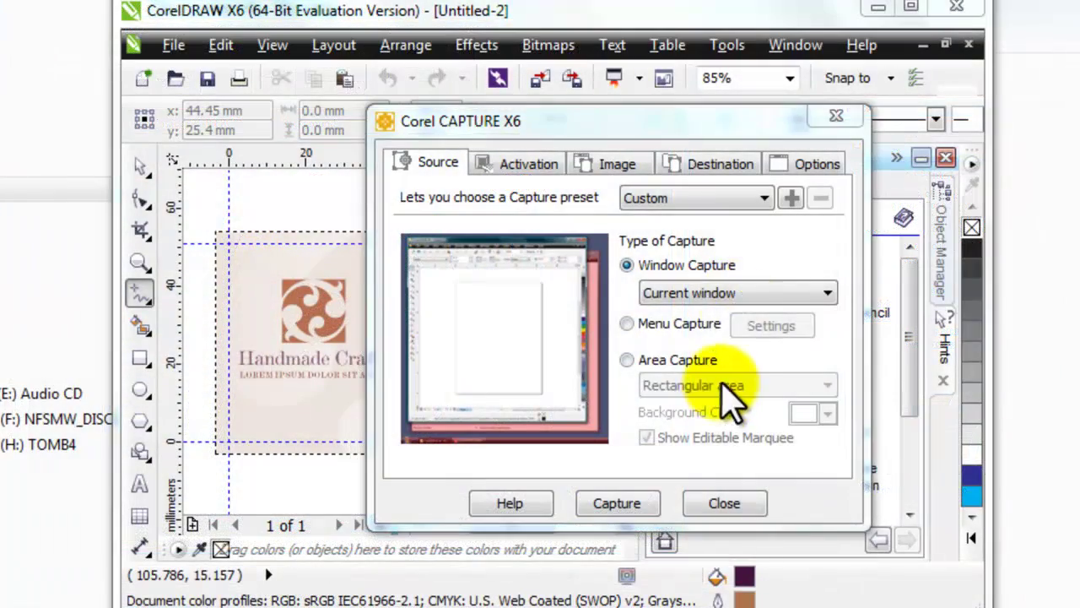
Capture the current window with Corel CAPTURE, then launch CorelDRAW X6 (64-Bit) from the desktop
{"action": "left_click", "coordinate": [767, 292]}
{"action": "left_click", "coordinate": [743, 313]}
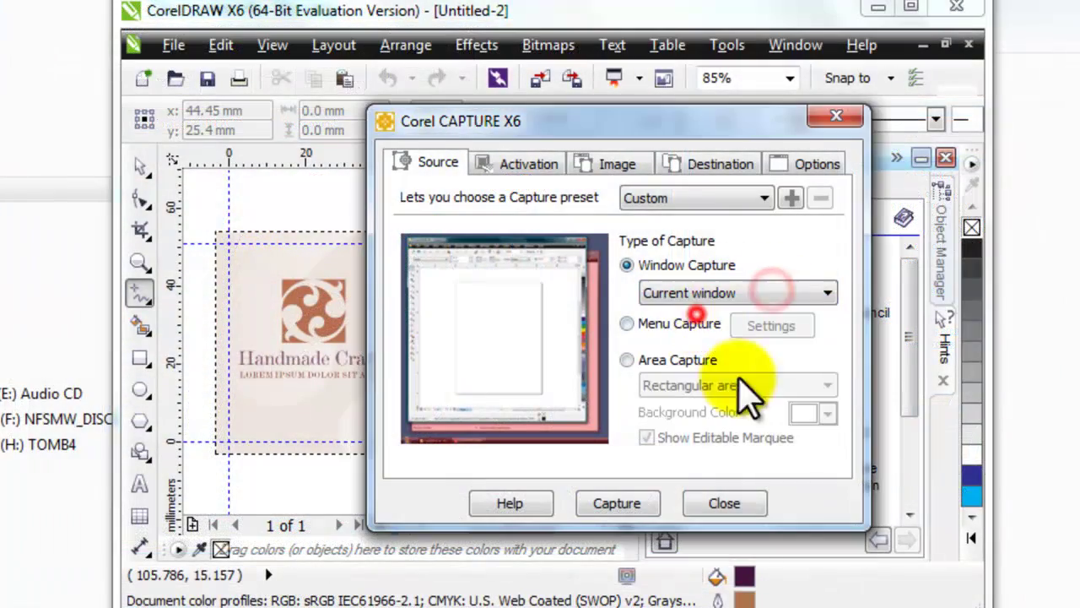
{"action": "left_click", "coordinate": [616, 503]}
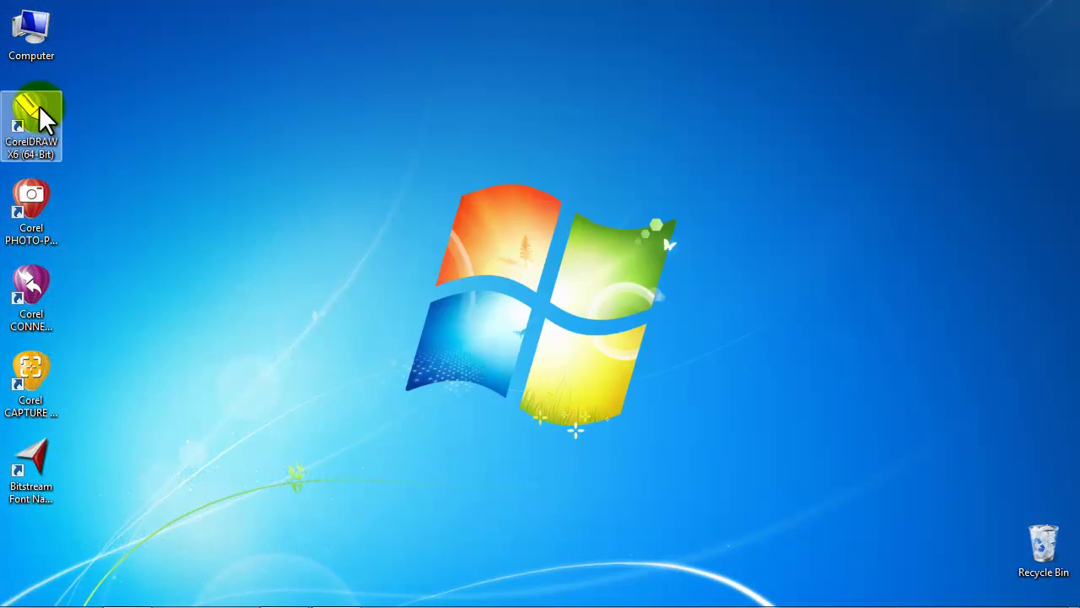
{"action": "double_click", "coordinate": [42, 113]}
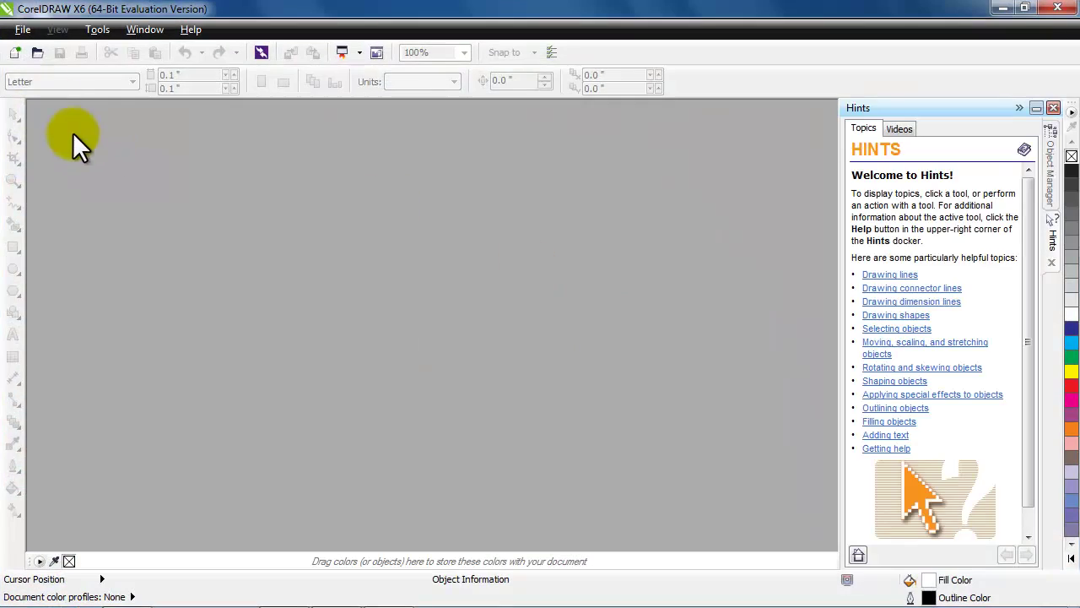
Browse the Open dialog's supported file formats, leaving All File Formats selected
{"action": "left_click", "coordinate": [38, 53]}
{"action": "left_click", "coordinate": [683, 436]}
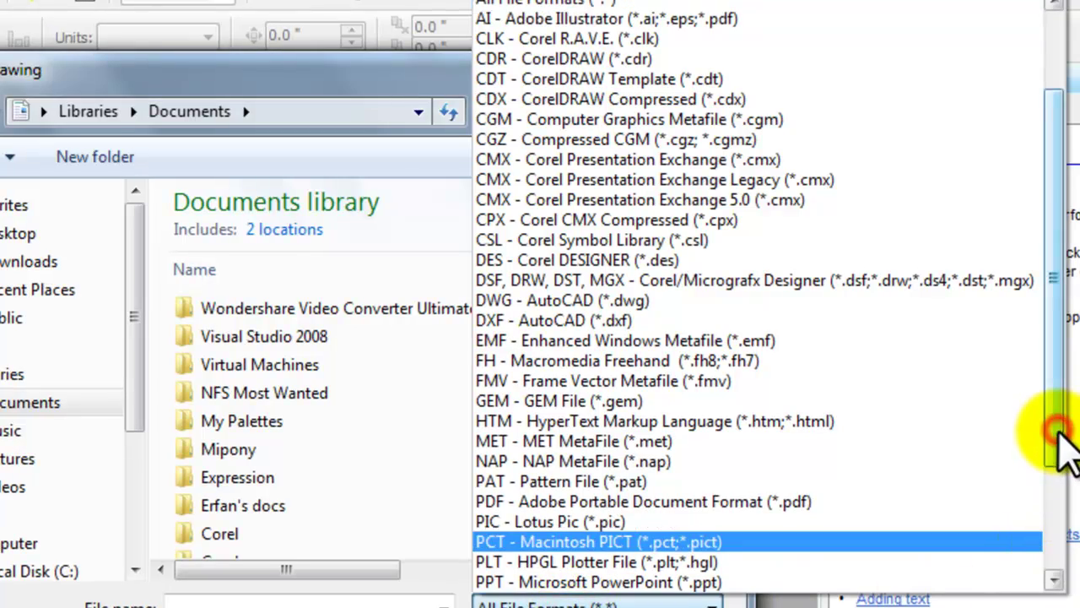
{"action": "left_click_drag", "start_coordinate": [1062, 438], "coordinate": [1068, 574]}
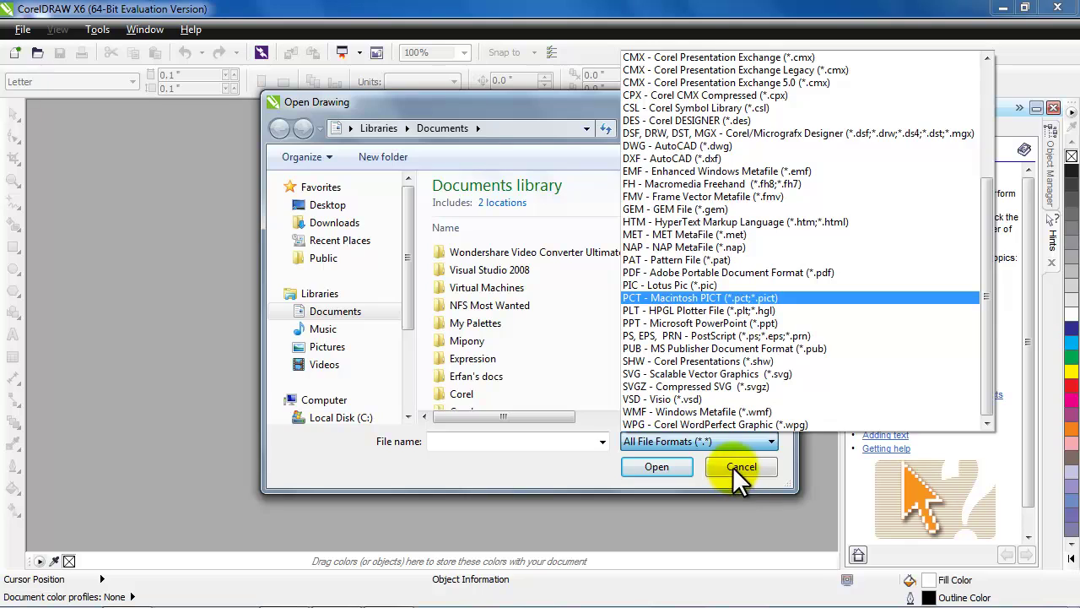
{"action": "left_click", "coordinate": [734, 464]}
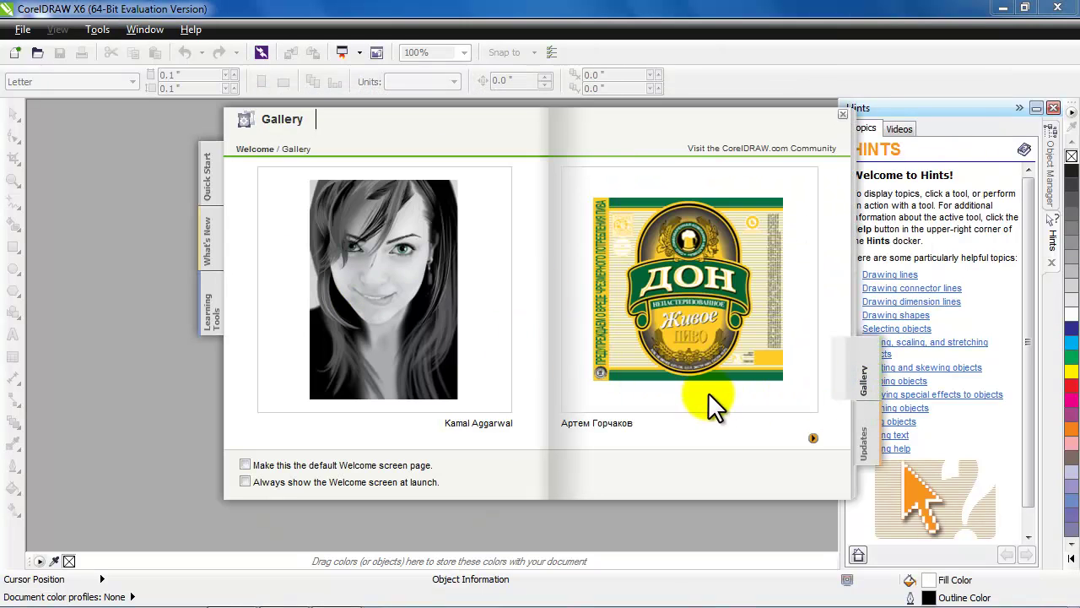
Page through the gallery, filter to Catalogs, and open the first catalog template as Untitled-1
{"action": "left_click", "coordinate": [811, 436]}
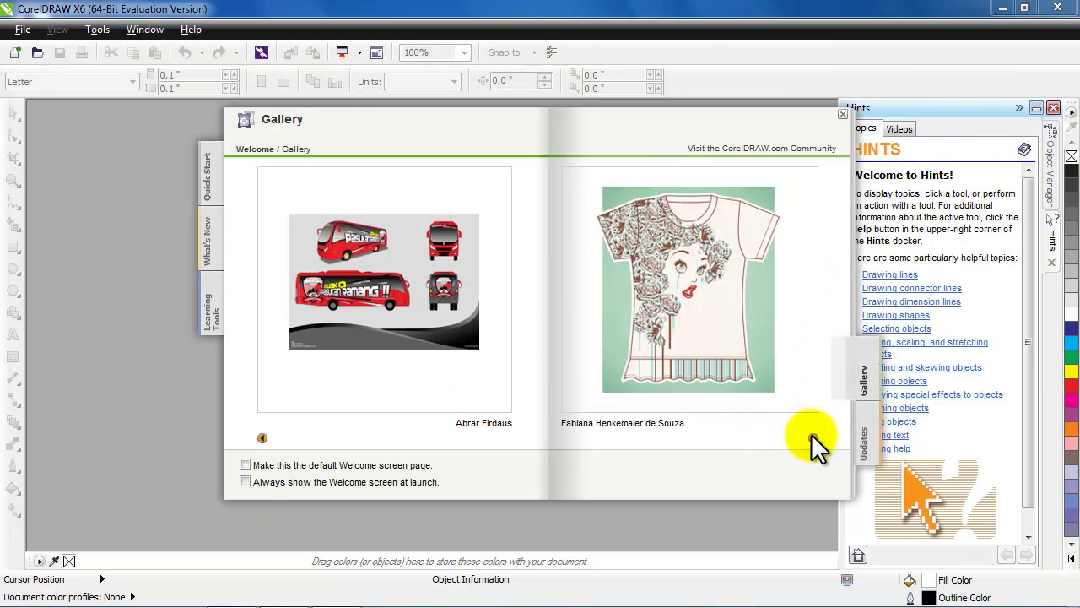
{"action": "left_click", "coordinate": [811, 436]}
{"action": "left_click", "coordinate": [268, 210]}
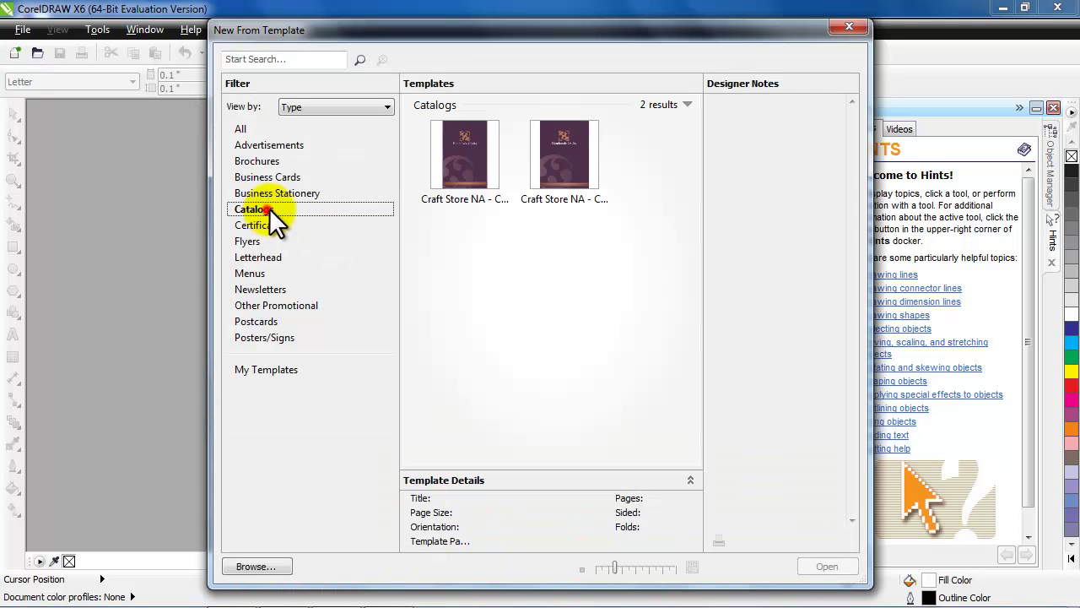
{"action": "double_click", "coordinate": [435, 150]}
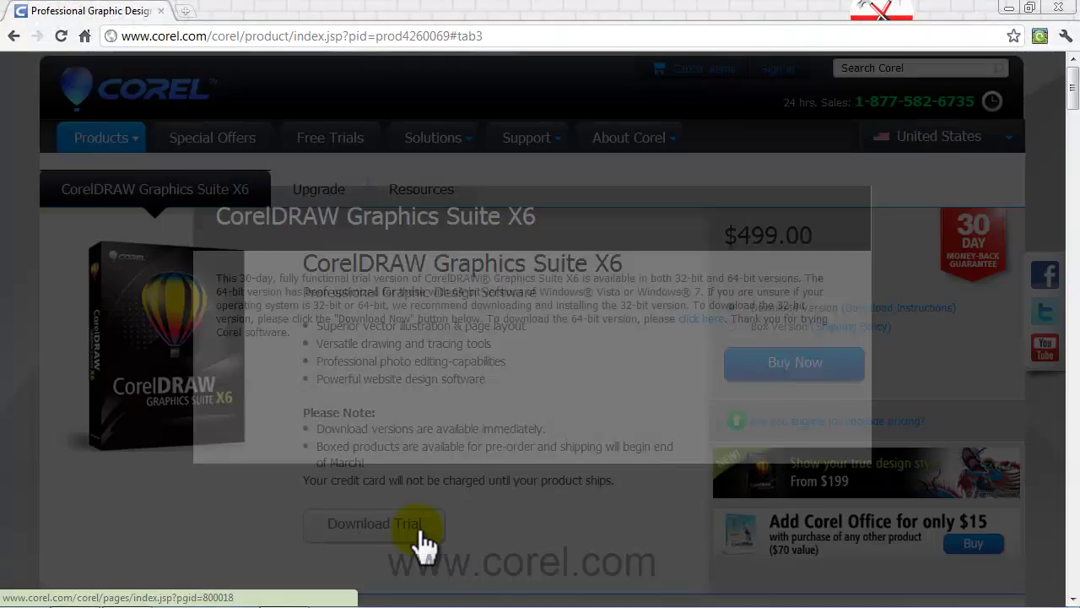
Request the suite's free trial and start the installer download in the download manager
{"action": "left_click", "coordinate": [420, 542]}
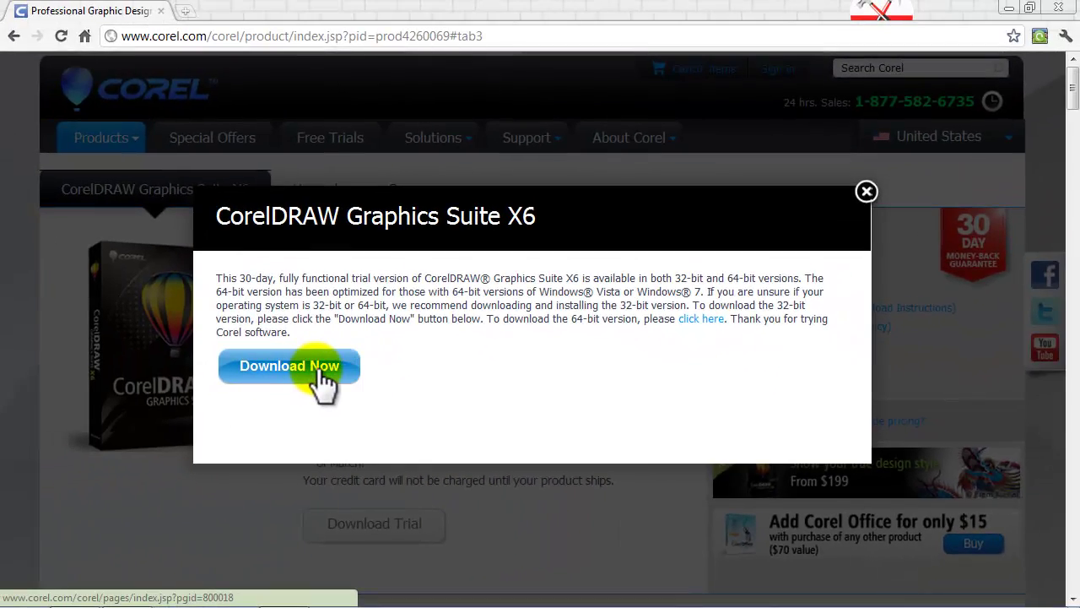
{"action": "left_click", "coordinate": [319, 378]}
{"action": "left_click", "coordinate": [558, 364]}
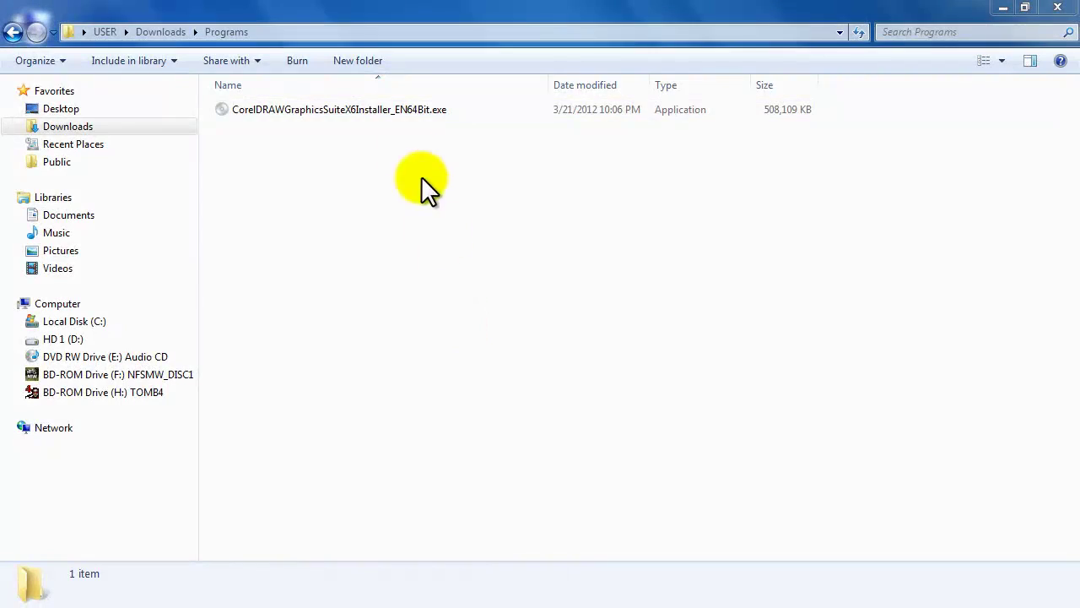
Run CorelDRAWGraphicsSuiteX6Installer_EN64Bit.exe and close the Downloads\Programs folder window
{"action": "double_click", "coordinate": [348, 109]}
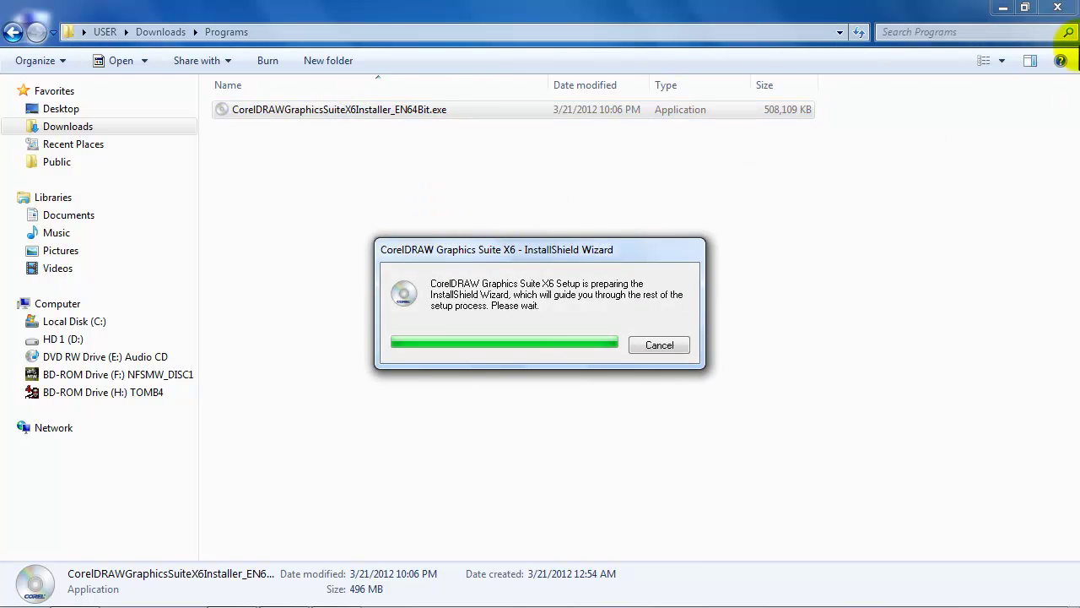
{"action": "left_click", "coordinate": [1058, 7]}
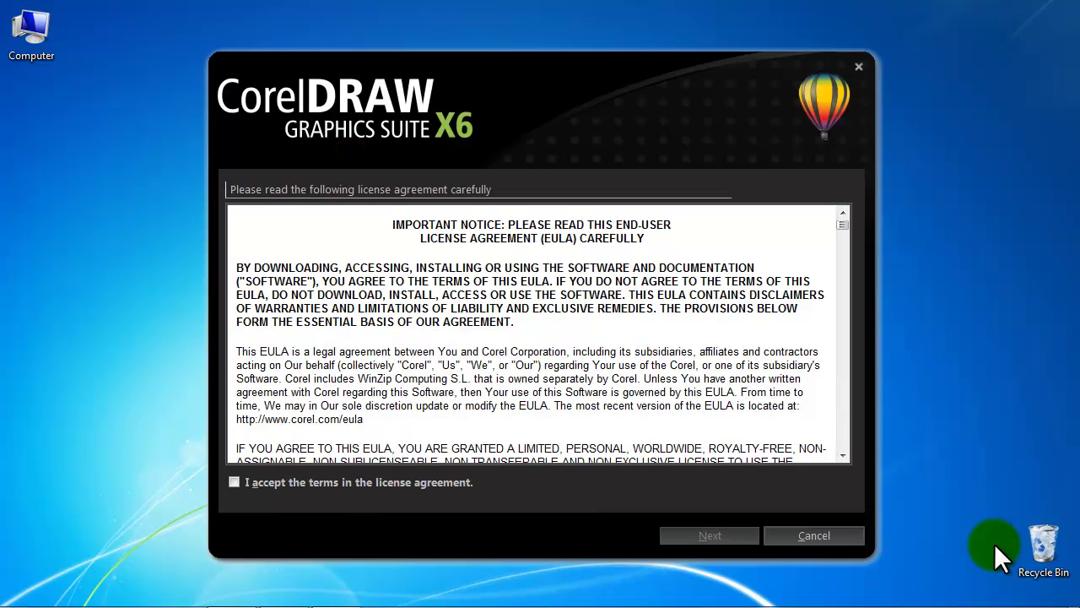
Accept the licence, enter then erase a test serial number, and continue with 'I do not have a serial number'
{"action": "left_click", "coordinate": [233, 482]}
{"action": "left_click", "coordinate": [739, 539]}
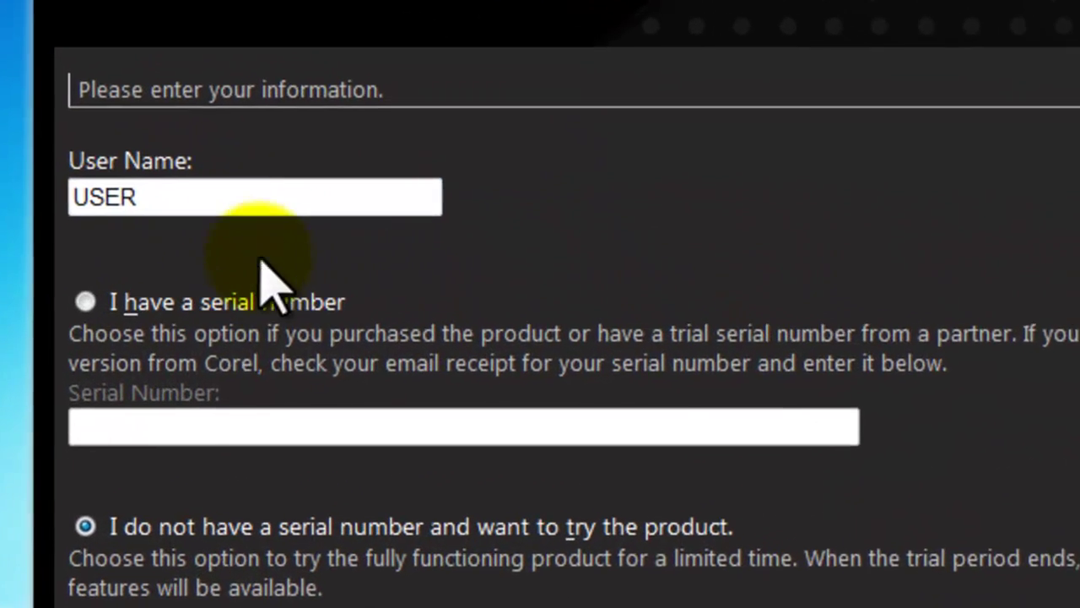
{"action": "left_click", "coordinate": [72, 303]}
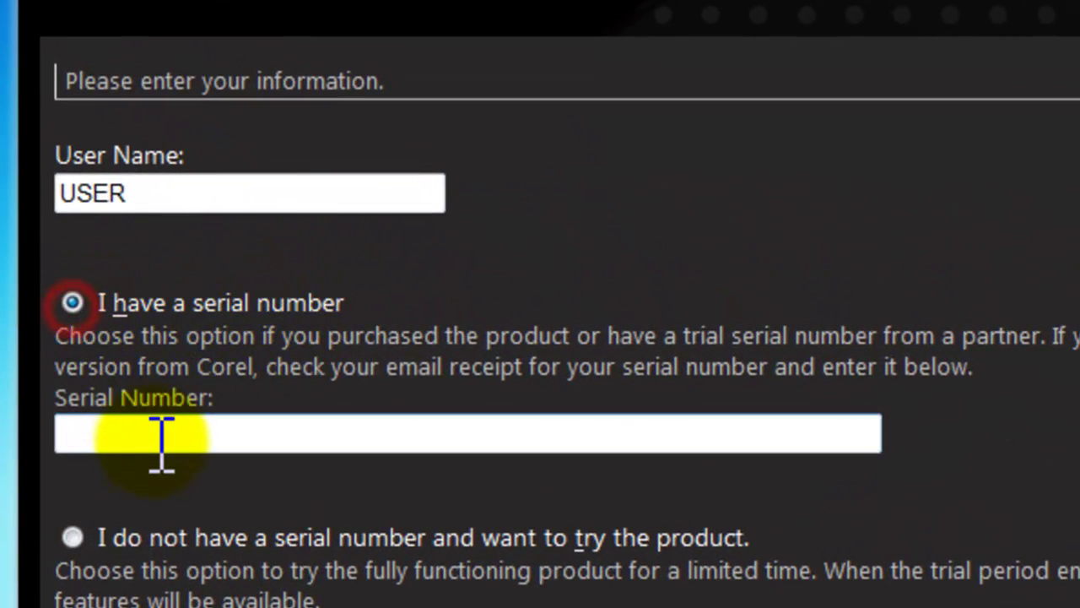
{"action": "type", "text": "CXCDXZCZXC"}
{"action": "double_click", "coordinate": [227, 436]}
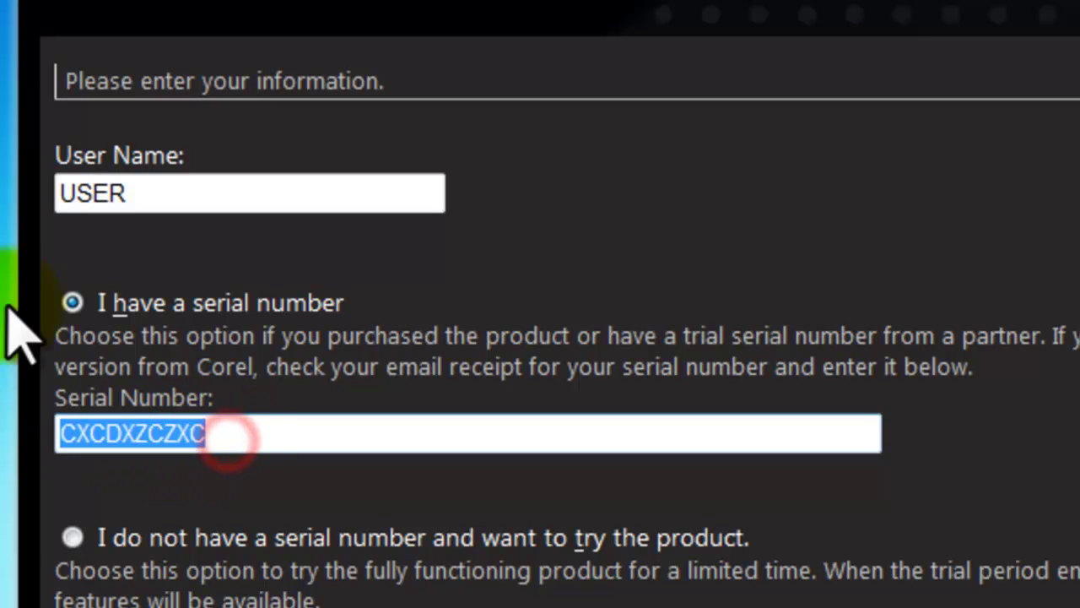
{"action": "key", "text": "BackSpace"}
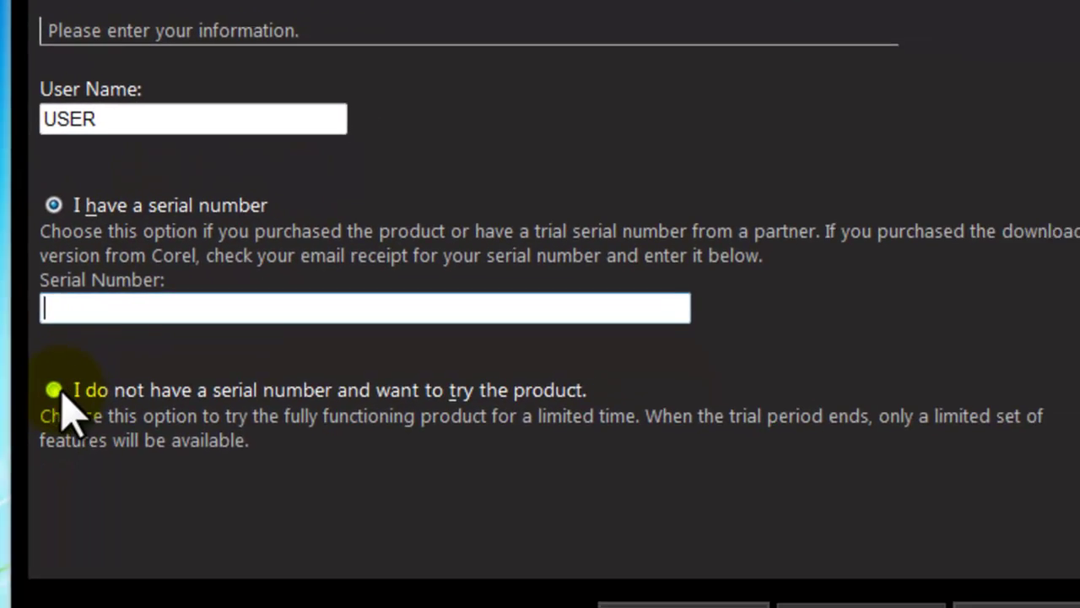
{"action": "left_click", "coordinate": [64, 392]}
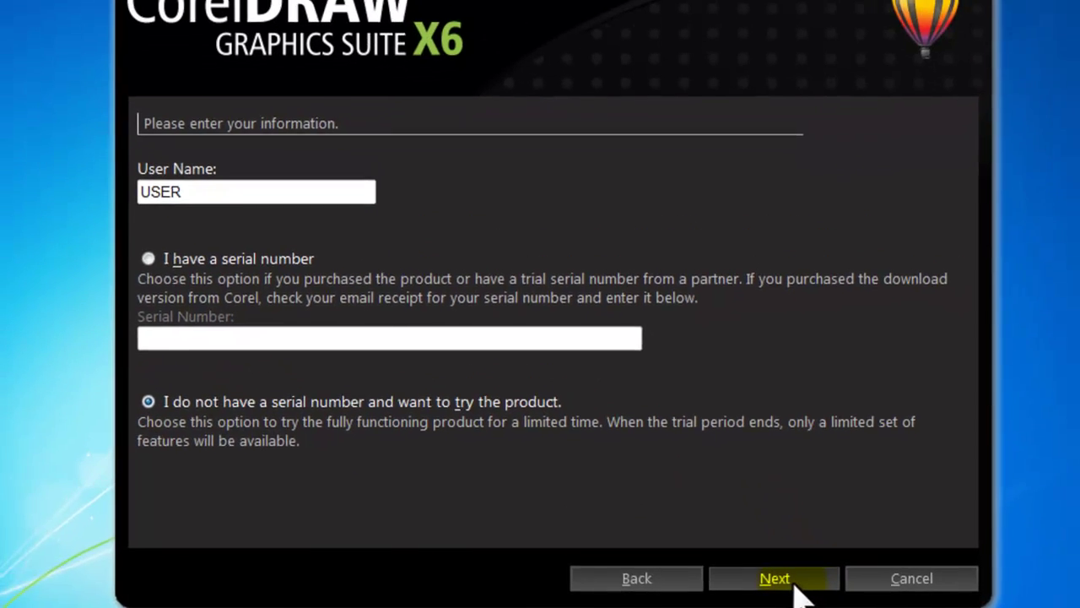
{"action": "left_click", "coordinate": [814, 573]}
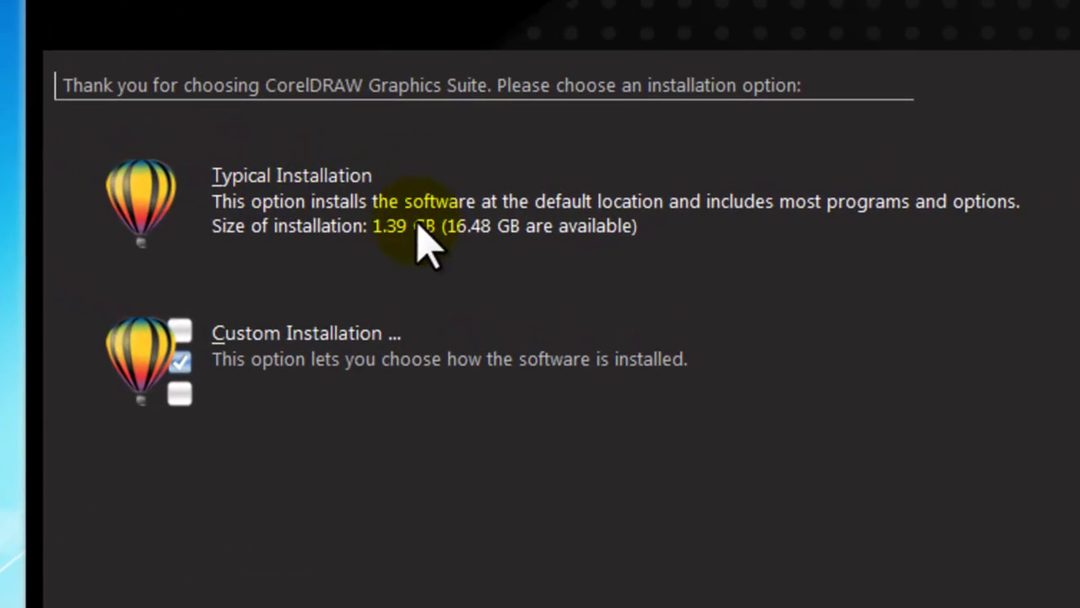
Choose Custom installation and untick Corel CONNECT, leaving 1.34 GB required
{"action": "left_click", "coordinate": [279, 335]}
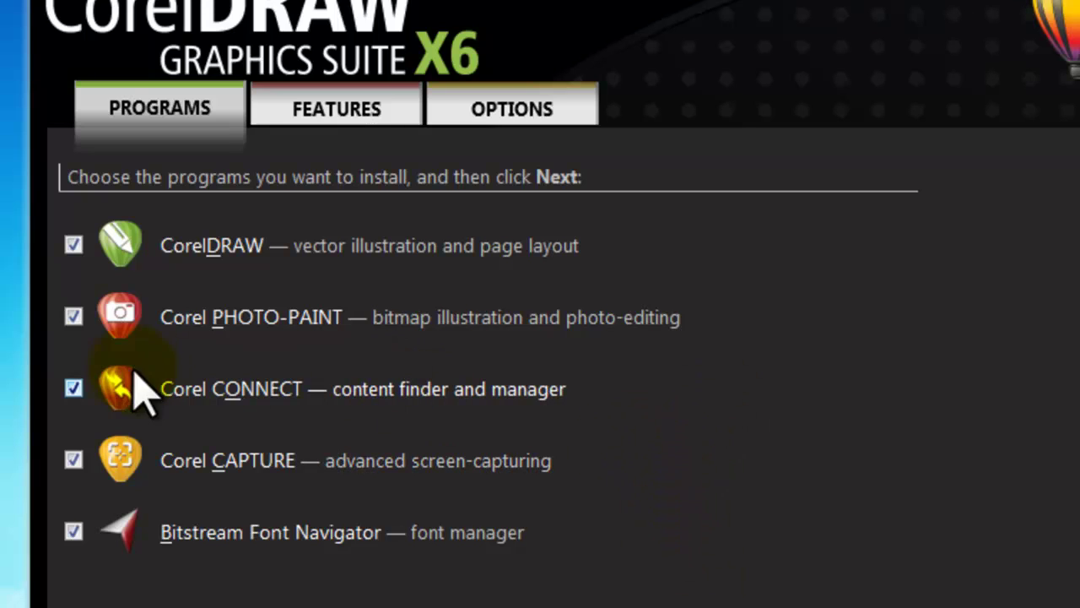
{"action": "left_click", "coordinate": [72, 390]}
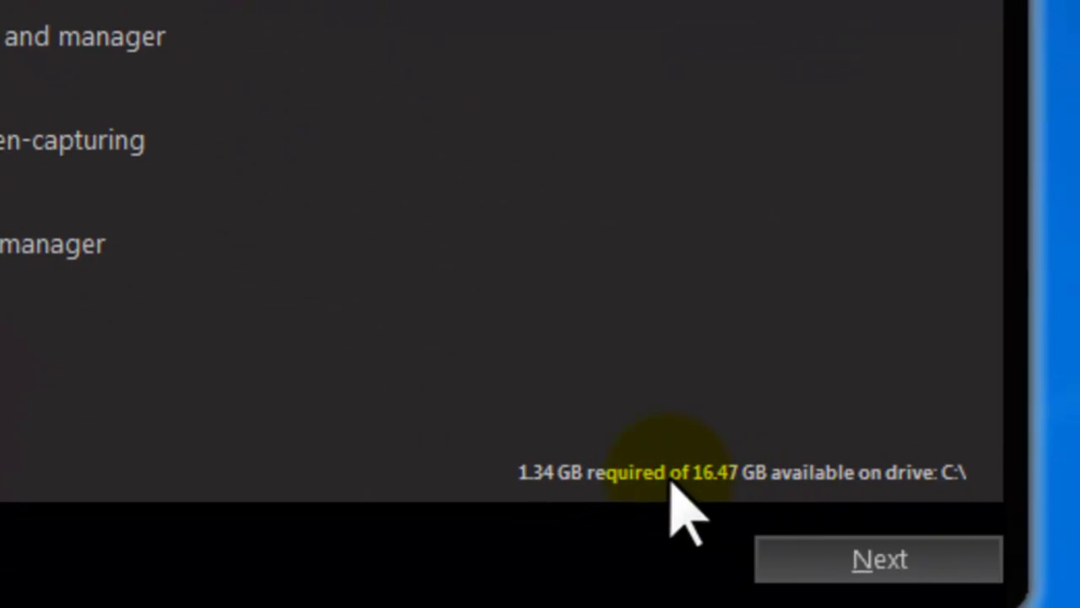
Re-tick Corel CONNECT and inspect the Writing Tools languages and Utilities lists on the FEATURES tab
{"action": "left_click", "coordinate": [40, 316]}
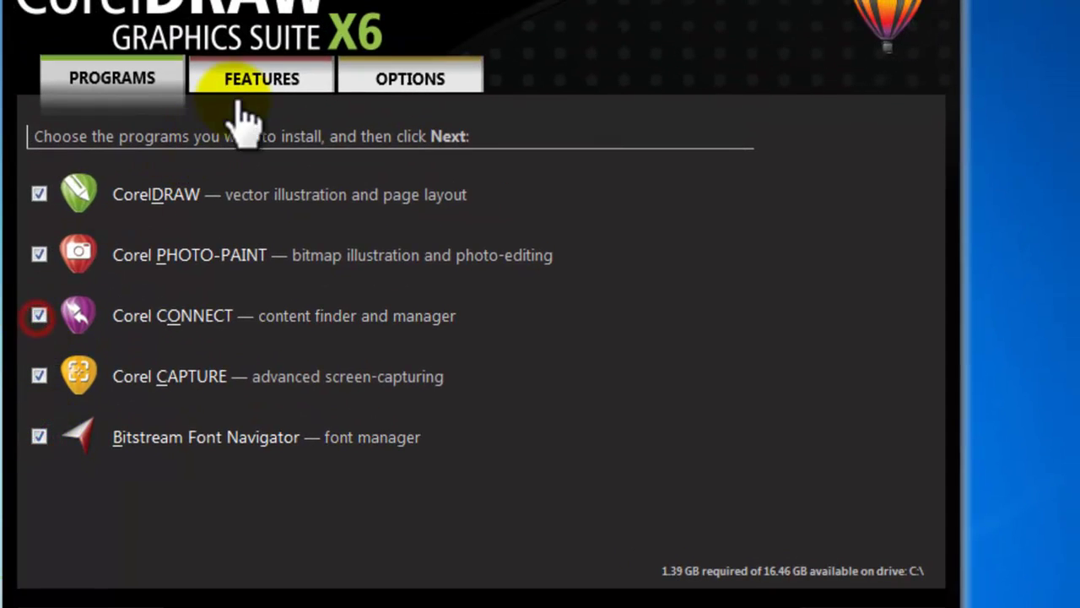
{"action": "left_click", "coordinate": [312, 94]}
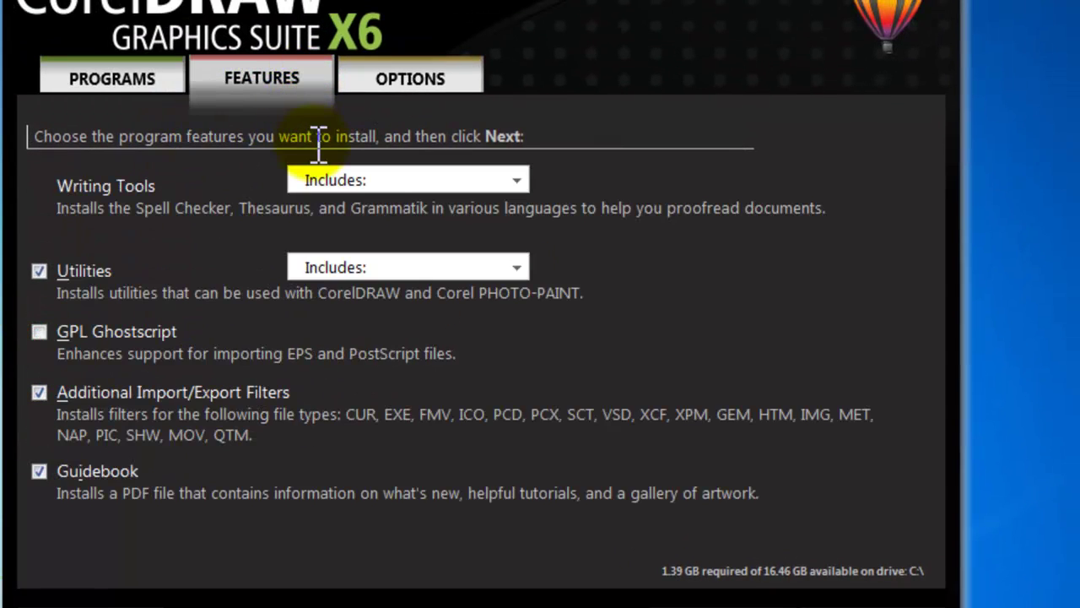
{"action": "left_click", "coordinate": [329, 179]}
{"action": "left_click", "coordinate": [304, 186]}
{"action": "left_click", "coordinate": [413, 184]}
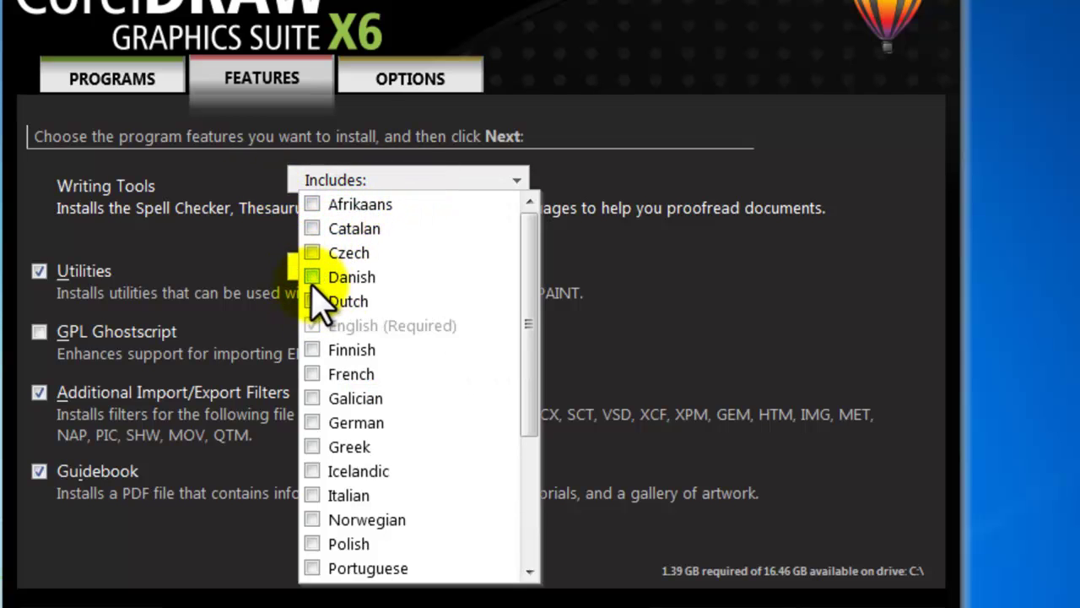
{"action": "left_click", "coordinate": [739, 314]}
{"action": "left_click", "coordinate": [361, 269]}
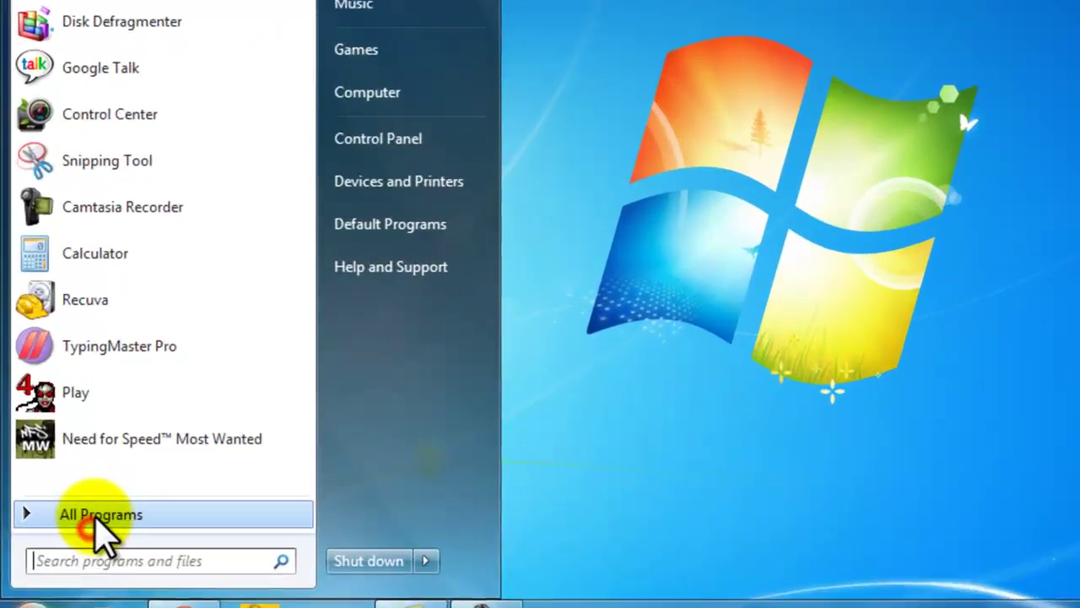
Launch the Duplexing Wizard from the CorelDRAW Graphics Suite X6 (64-Bit) Start menu folder and advance one page
{"action": "left_click", "coordinate": [59, 515]}
{"action": "scroll", "coordinate": [160, 135], "scroll_direction": "up", "scroll_amount": 3}
{"action": "left_click", "coordinate": [339, 150]}
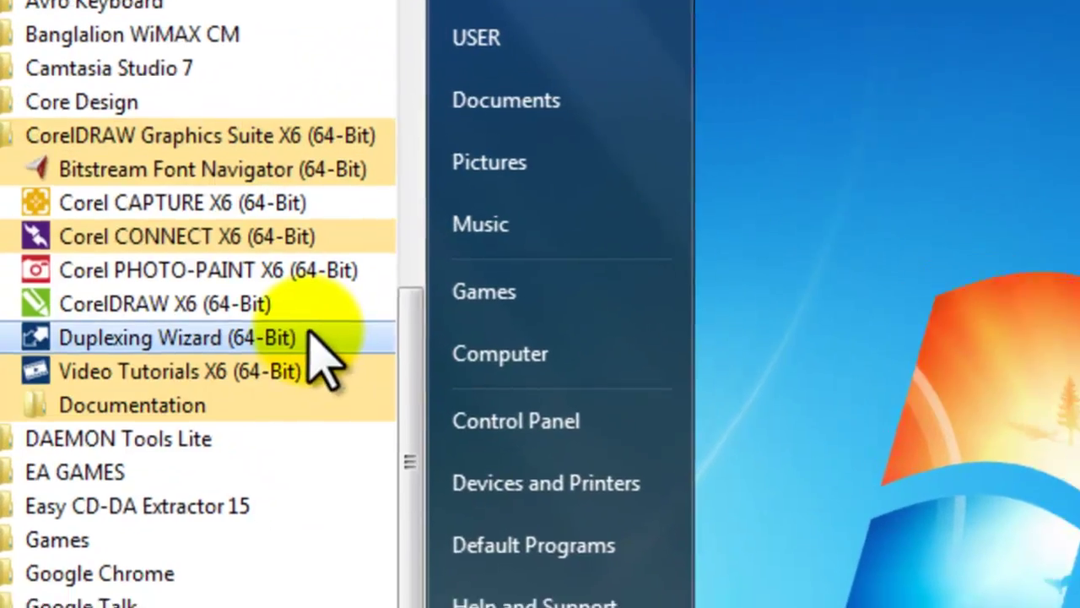
{"action": "left_click", "coordinate": [346, 350]}
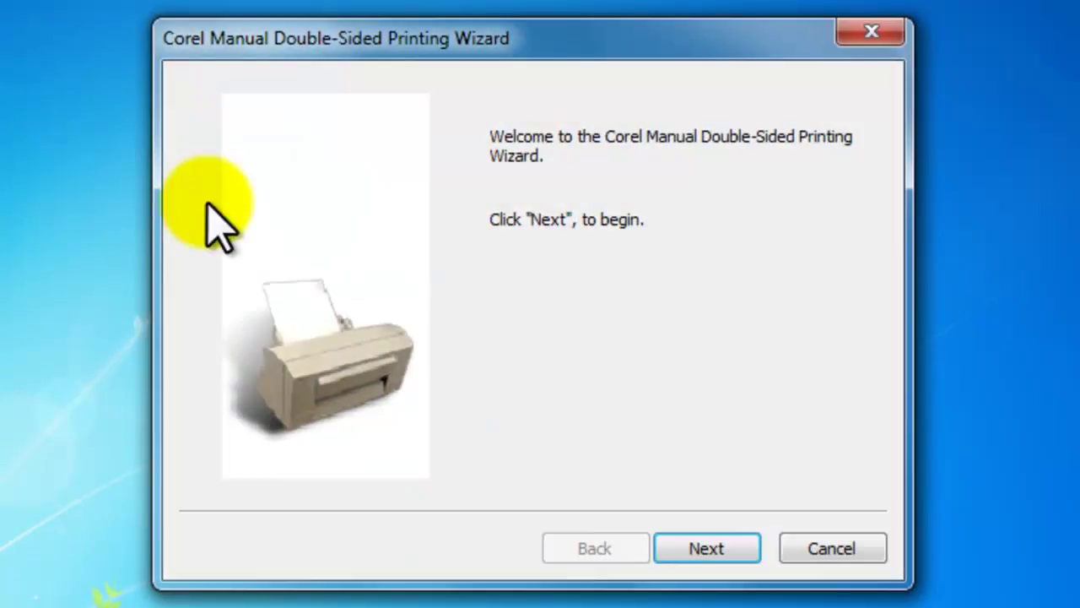
{"action": "left_click", "coordinate": [719, 548]}
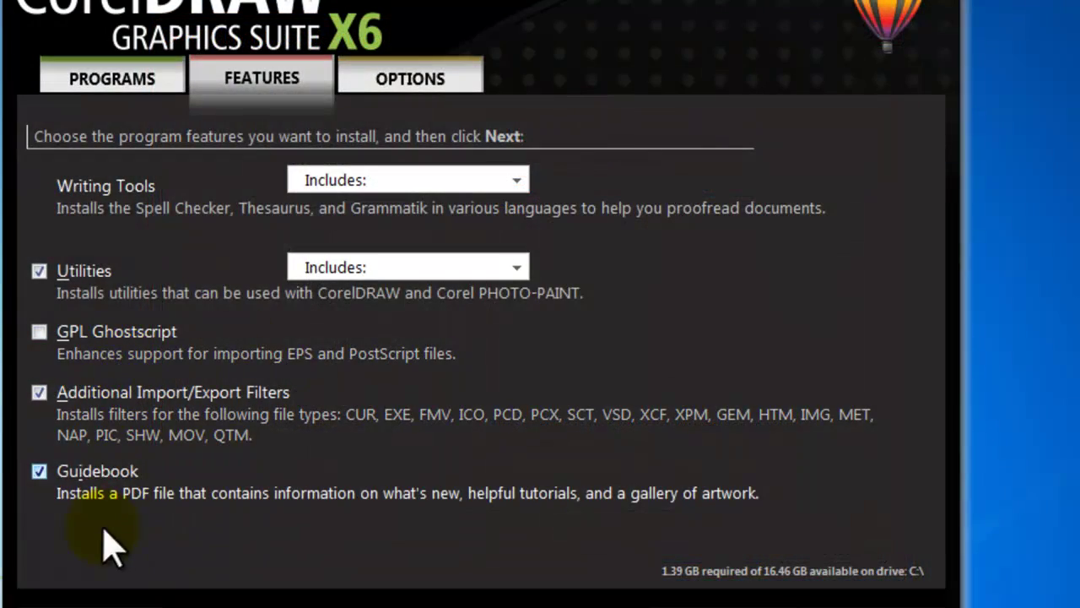
Include GPL Ghostscript among the features and go to the OPTIONS page
{"action": "left_click", "coordinate": [40, 332]}
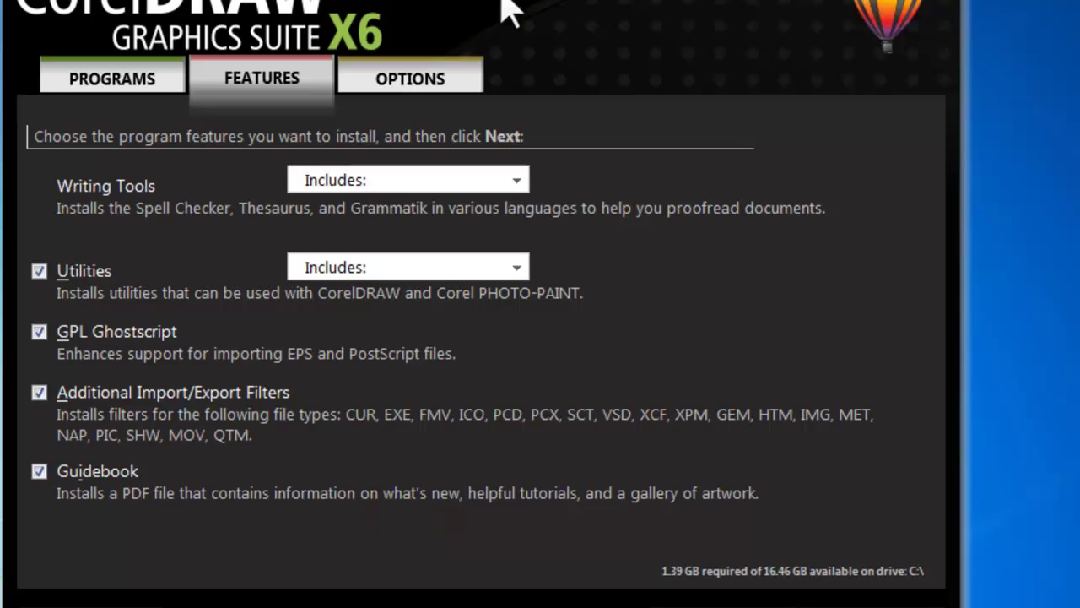
{"action": "left_click", "coordinate": [485, 89]}
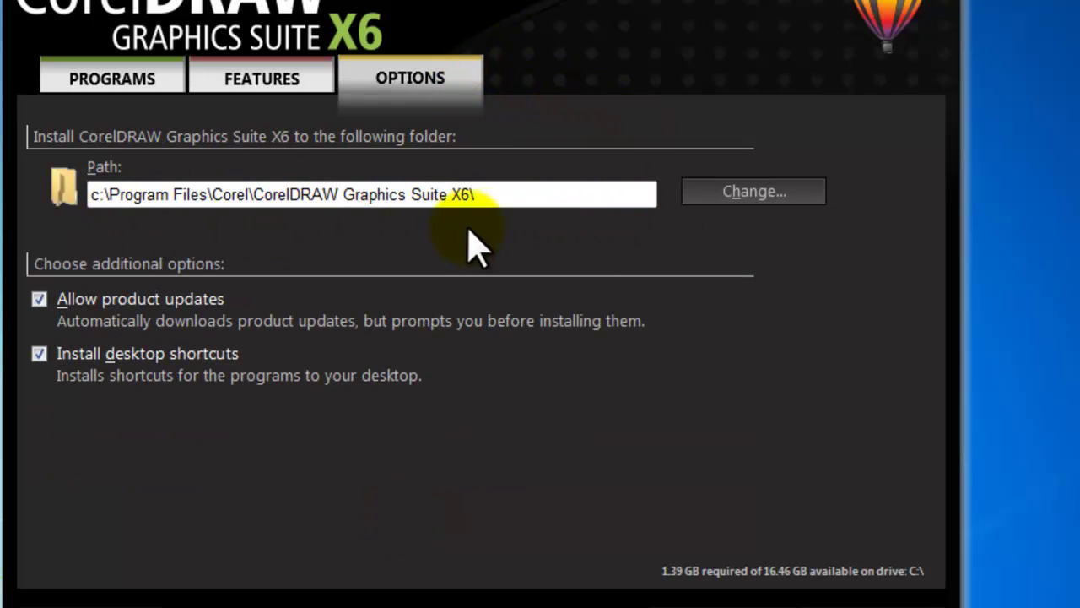
Keep the default install folder, then step back to the programs page with all five programs checked
{"action": "left_click", "coordinate": [787, 192]}
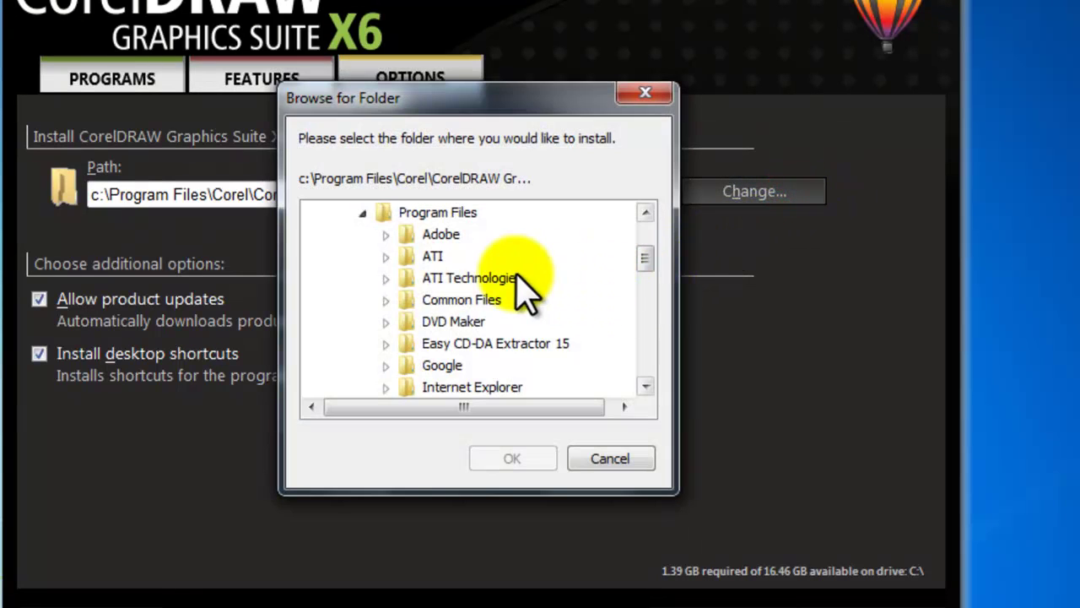
{"action": "left_click", "coordinate": [637, 460]}
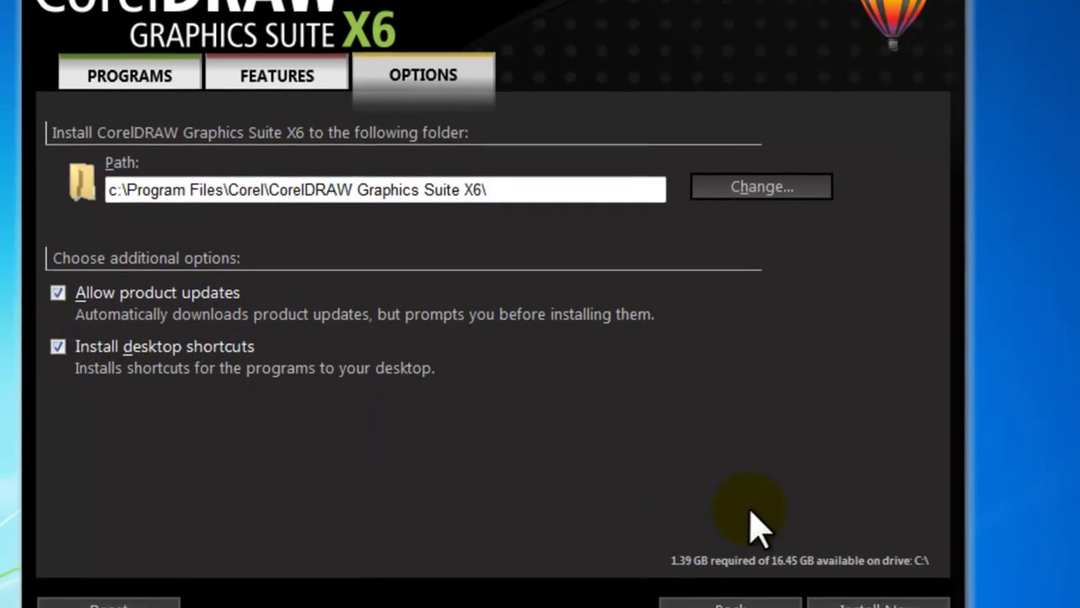
{"action": "left_click", "coordinate": [754, 571]}
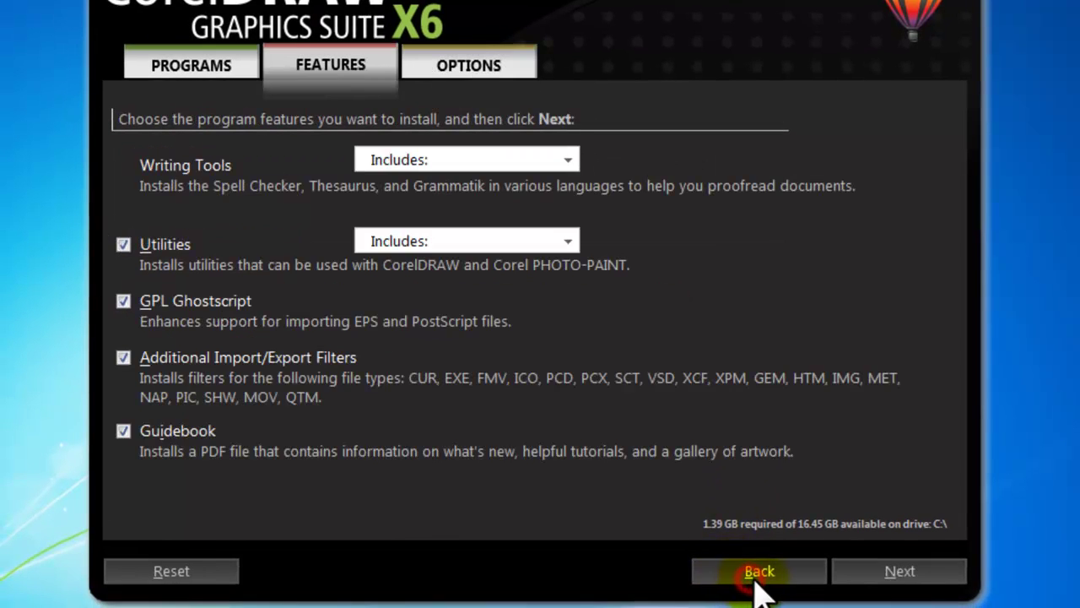
{"action": "left_click", "coordinate": [755, 574]}
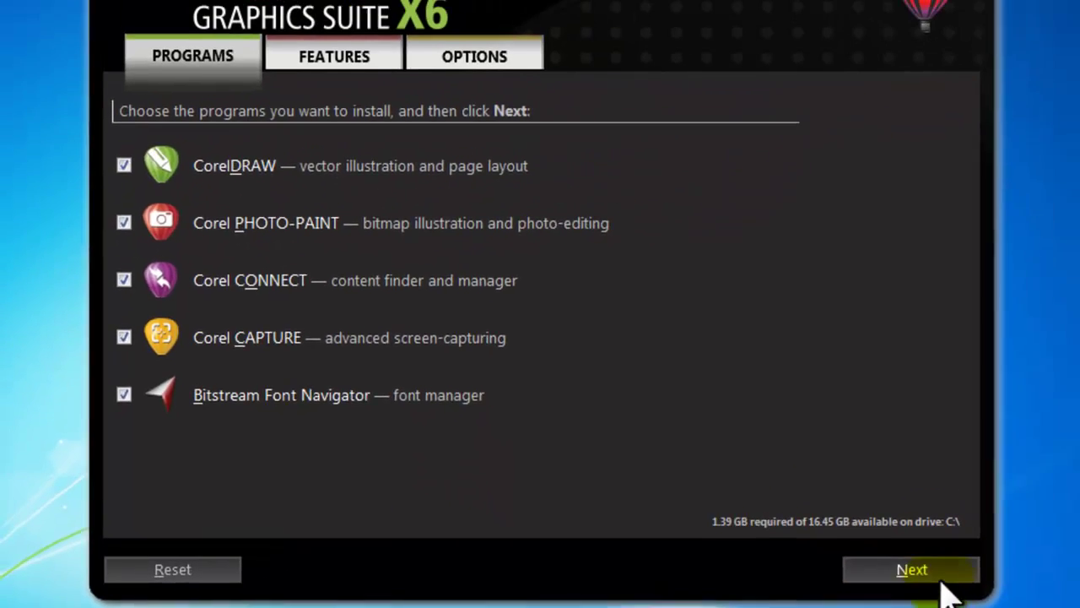
Advance through the features and installation options pages and install the suite until it reports success
{"action": "left_click", "coordinate": [937, 578]}
{"action": "left_click", "coordinate": [933, 572]}
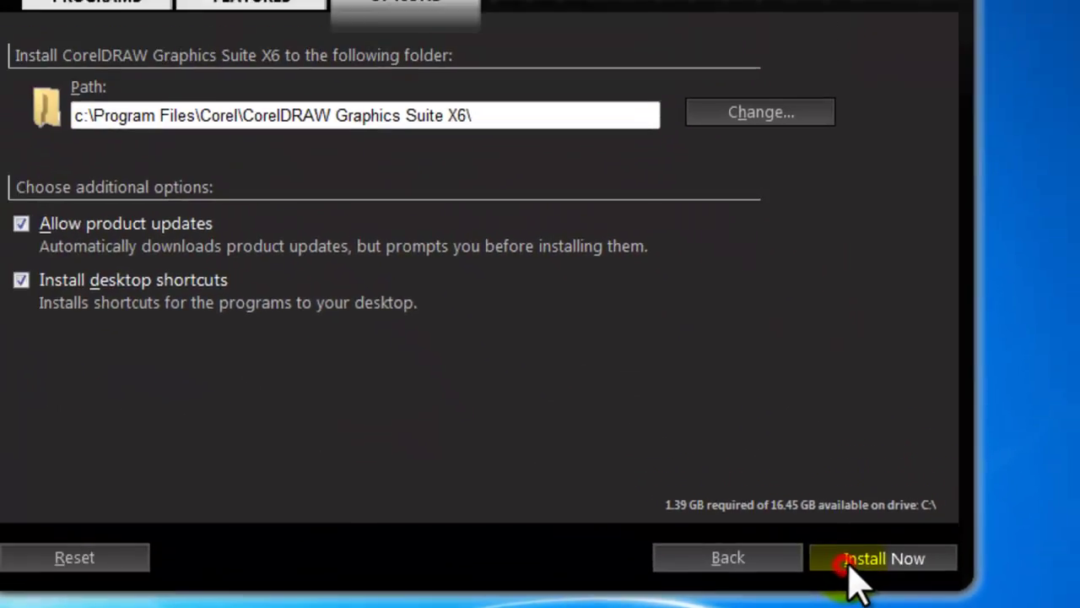
{"action": "left_click", "coordinate": [852, 530]}
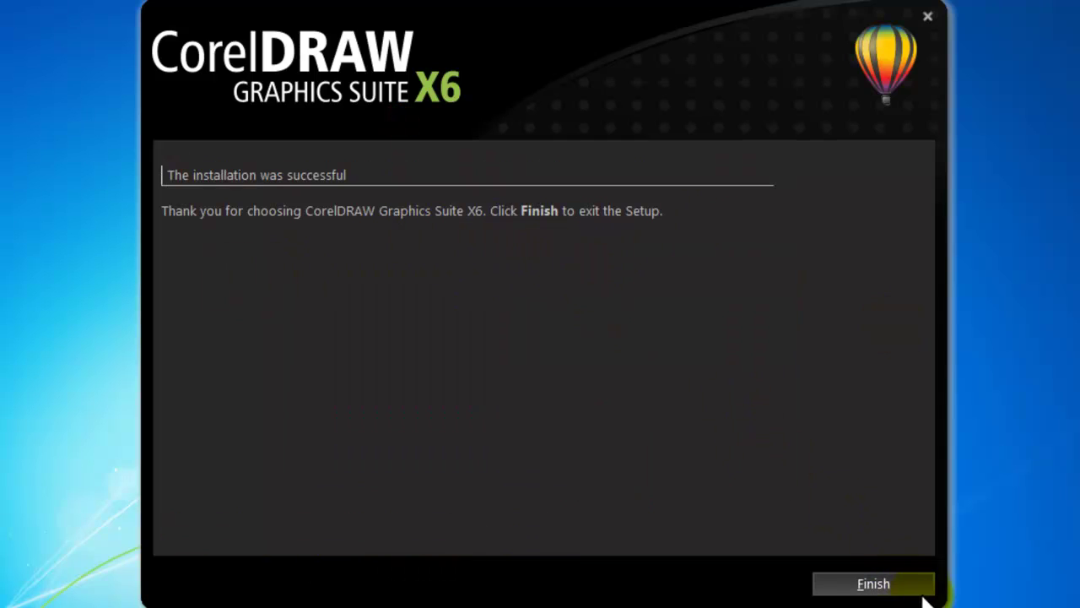
Finish the installer and launch CorelDRAW X6 (64-Bit) from the Start menu's CorelDRAW Graphics Suite X6 folder
{"action": "left_click", "coordinate": [923, 597]}
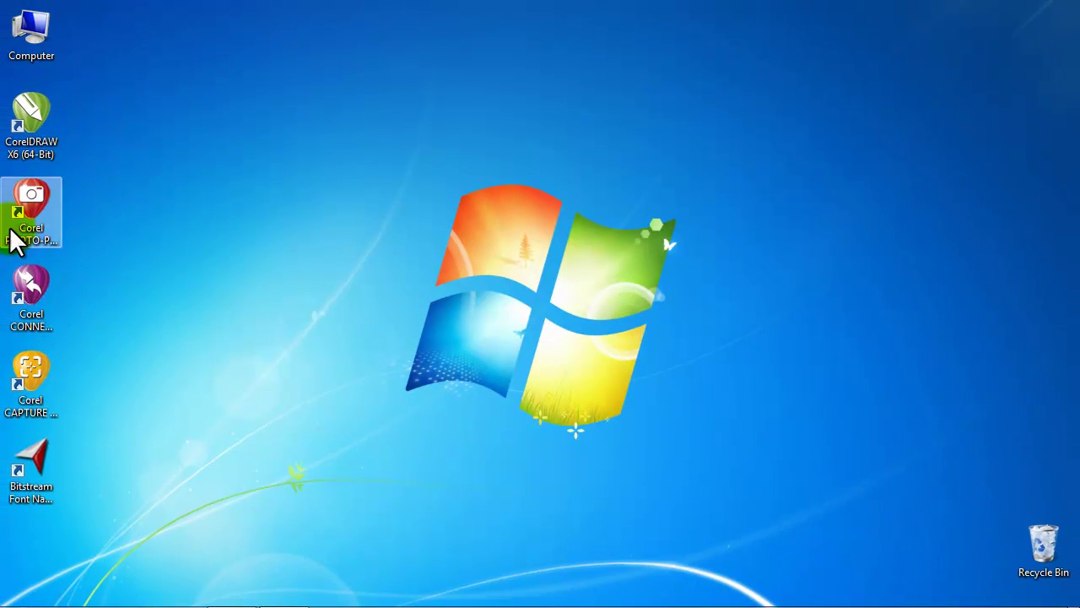
{"action": "left_click", "coordinate": [20, 591]}
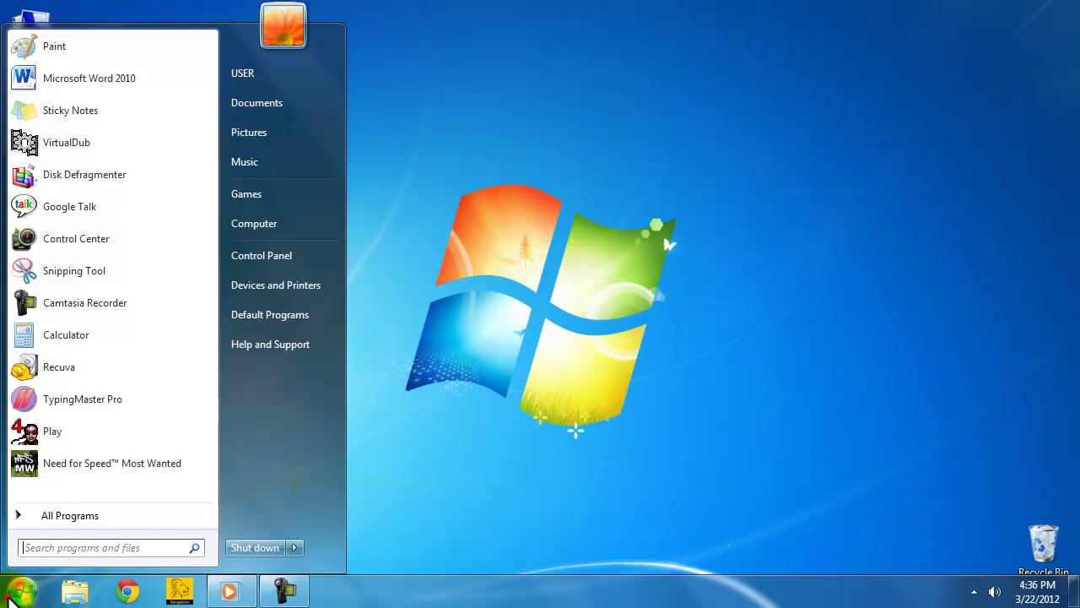
{"action": "left_click", "coordinate": [124, 523]}
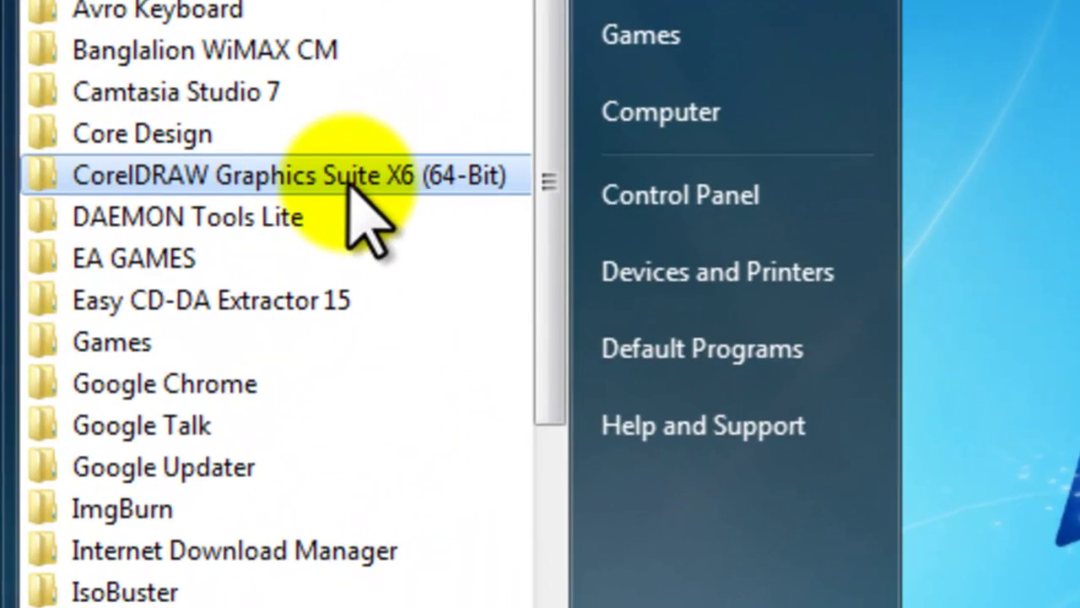
{"action": "left_click", "coordinate": [351, 179]}
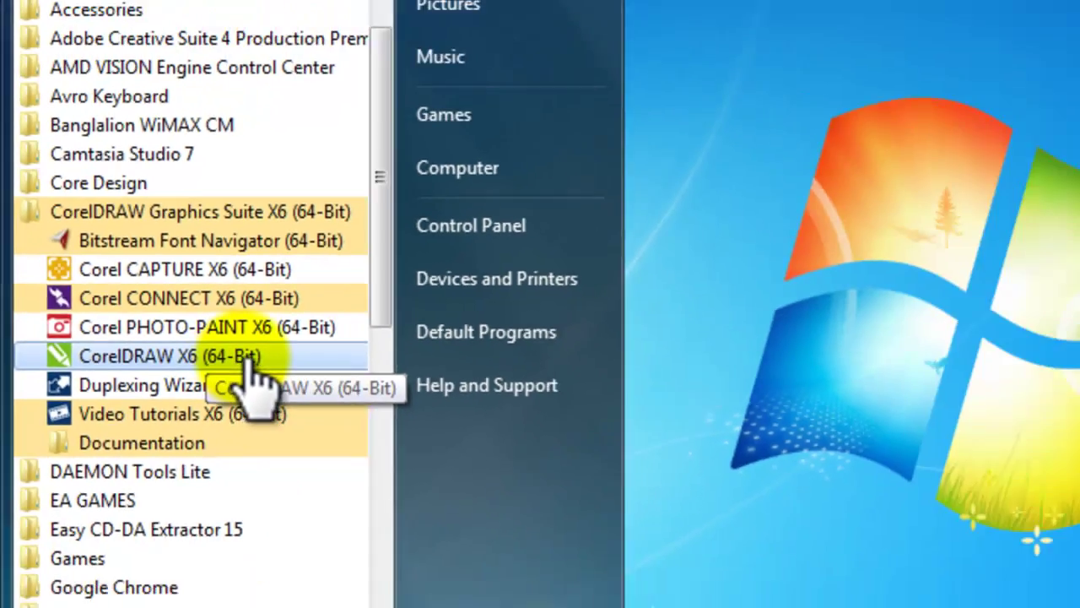
{"action": "left_click", "coordinate": [287, 390]}
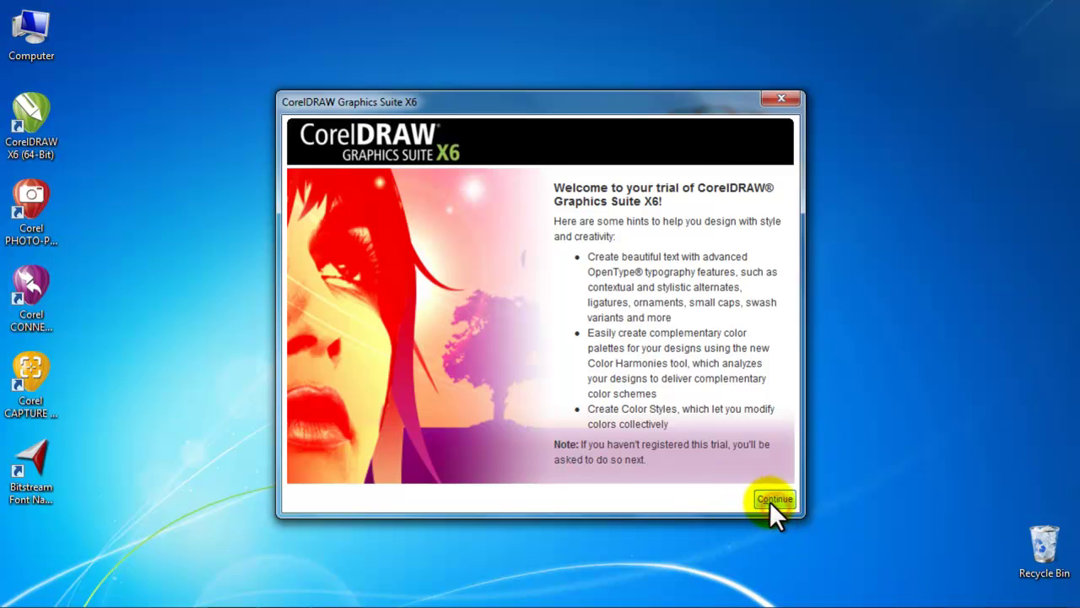
Continue past the trial welcome and choose Register Later so CorelDRAW X6 finishes loading
{"action": "left_click", "coordinate": [759, 498]}
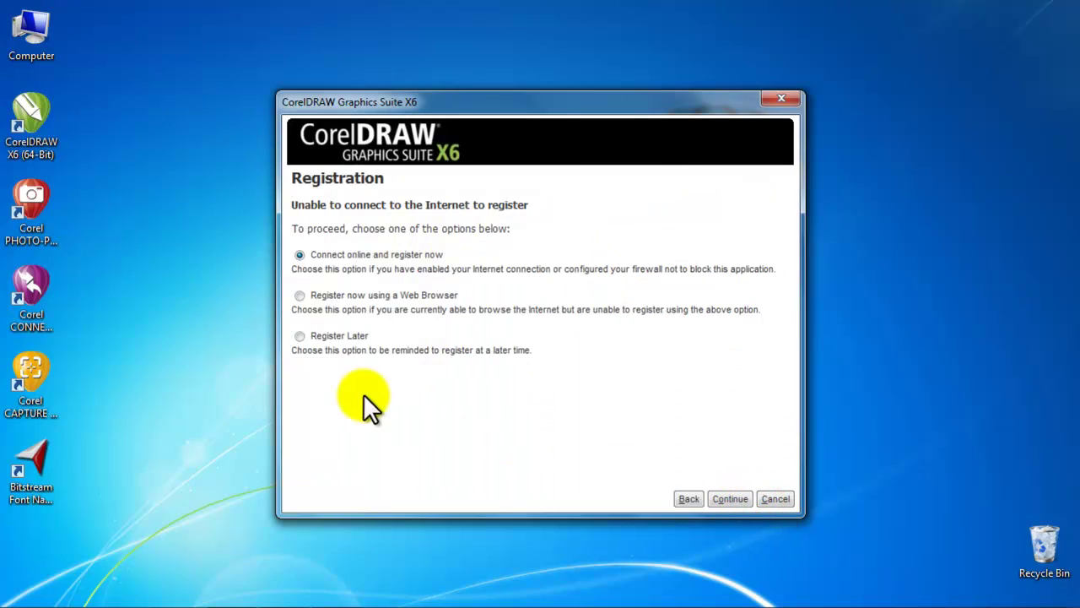
{"action": "left_click", "coordinate": [719, 499]}
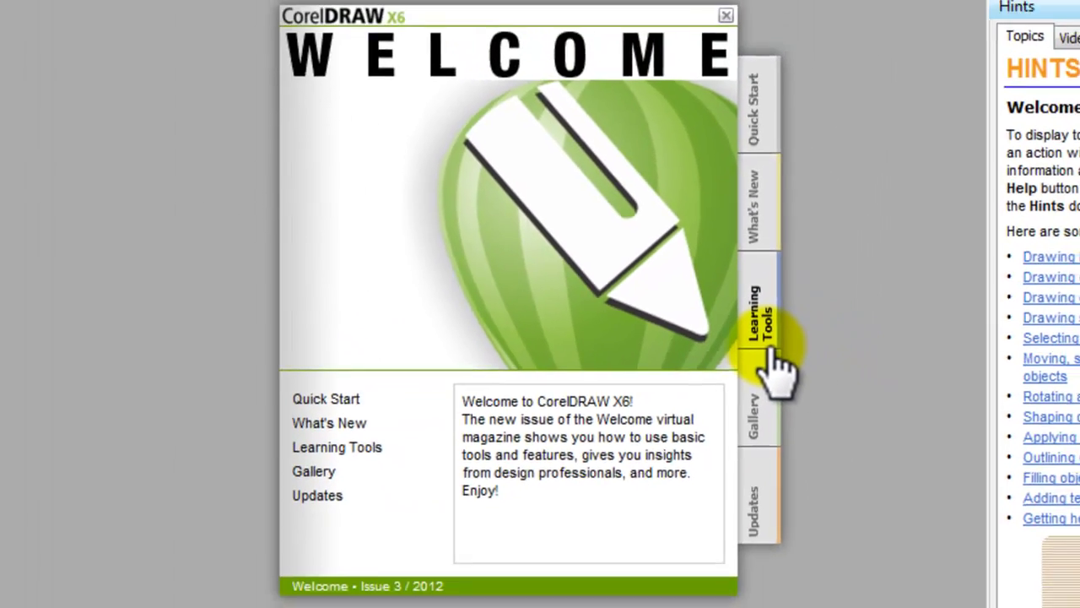
Switch the Welcome screen to Learning Tools and untick 'Always show the Welcome screen at launch'
{"action": "left_click", "coordinate": [754, 346]}
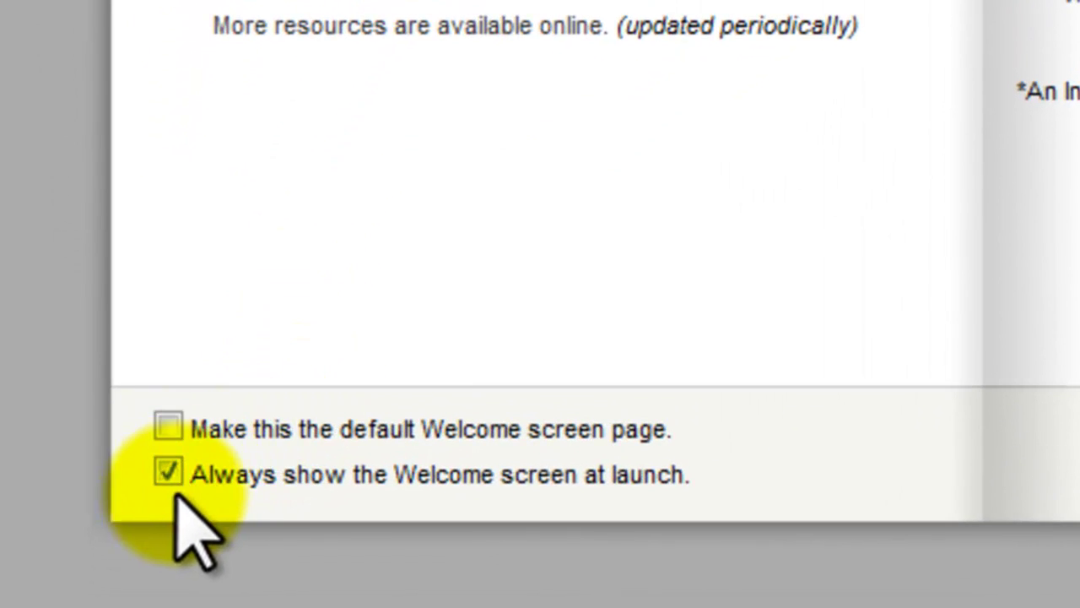
{"action": "left_click", "coordinate": [171, 478]}
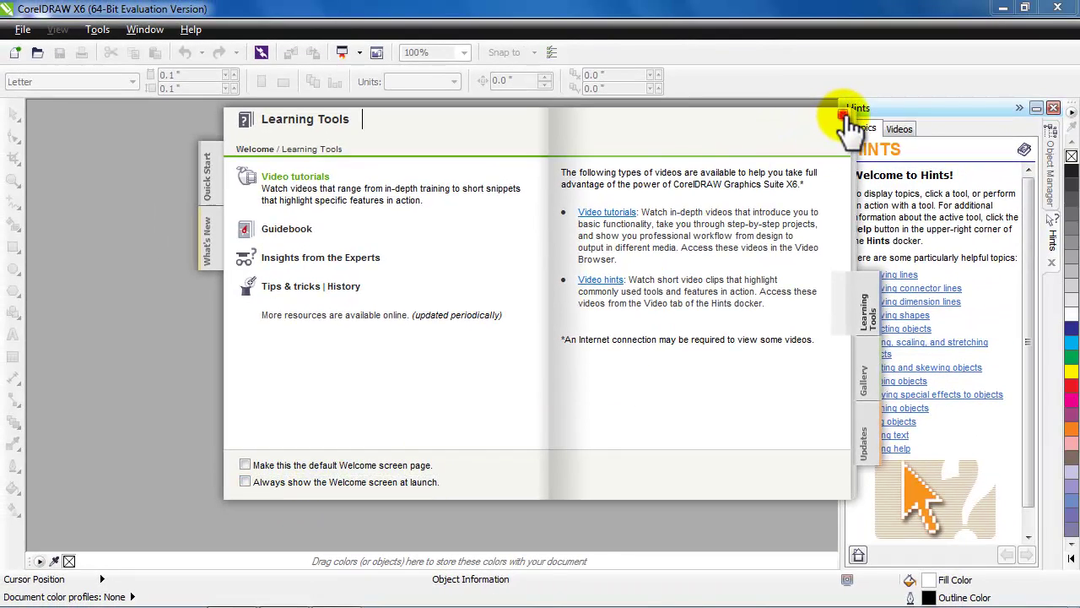
Close the Welcome screen and create a new blank letter-size document with default settings
{"action": "left_click", "coordinate": [843, 114]}
{"action": "left_click", "coordinate": [14, 52]}
{"action": "left_click", "coordinate": [540, 476]}
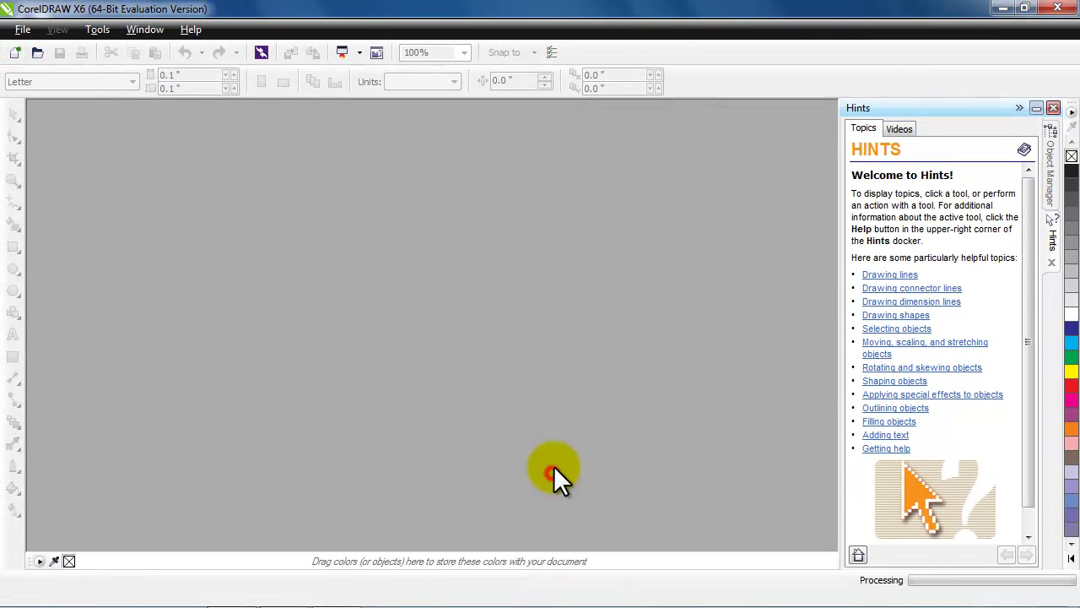